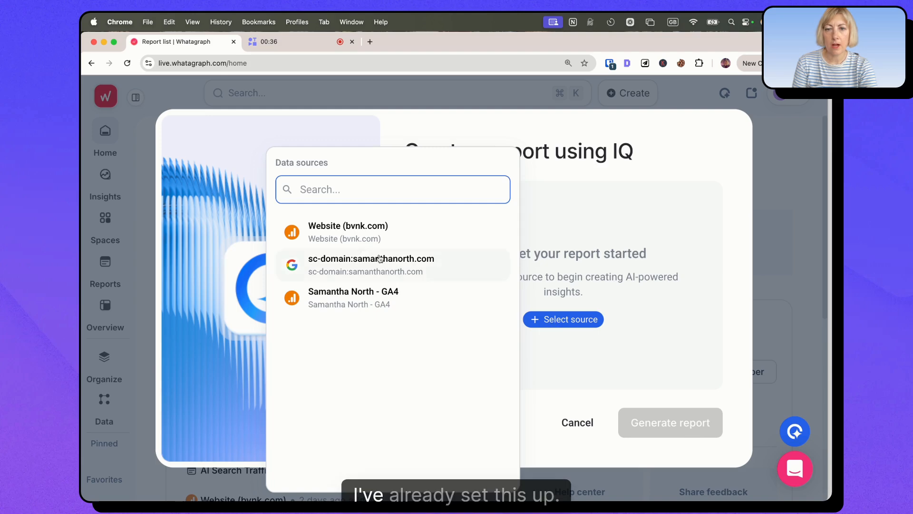
Step: Generate an IQ report from the personal site's GA4 source, asking to explore website traffic from AI search, such as chatgpt and similar
click(358, 301)
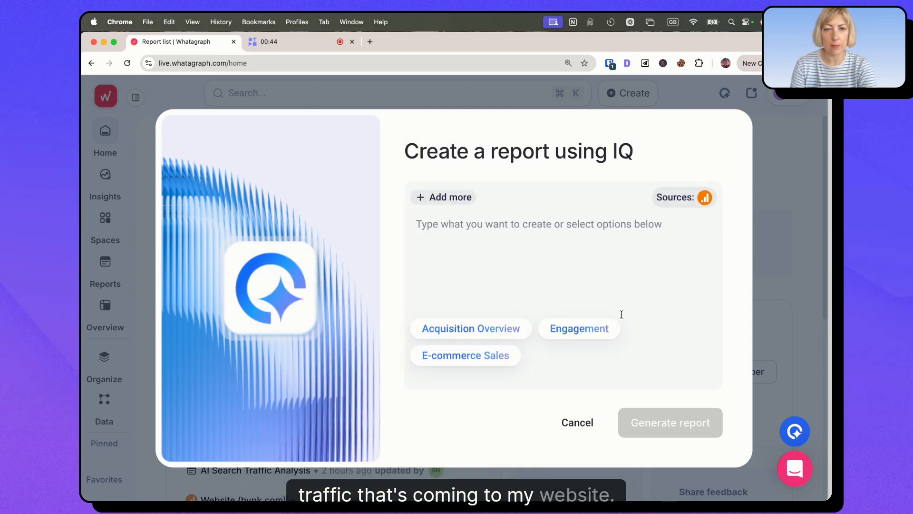
text(i wa)
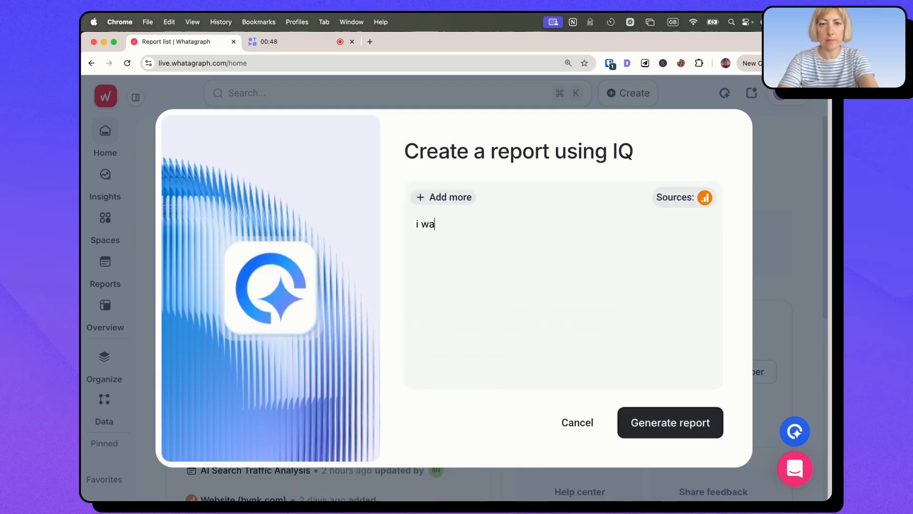
text(nt to explore traffic coming to my website from AI search, such as chatgpt and similar)
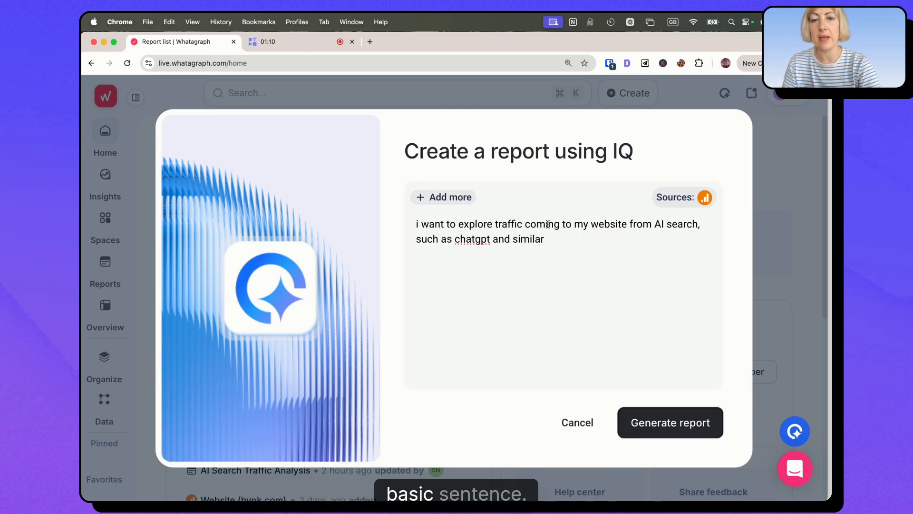
click(649, 429)
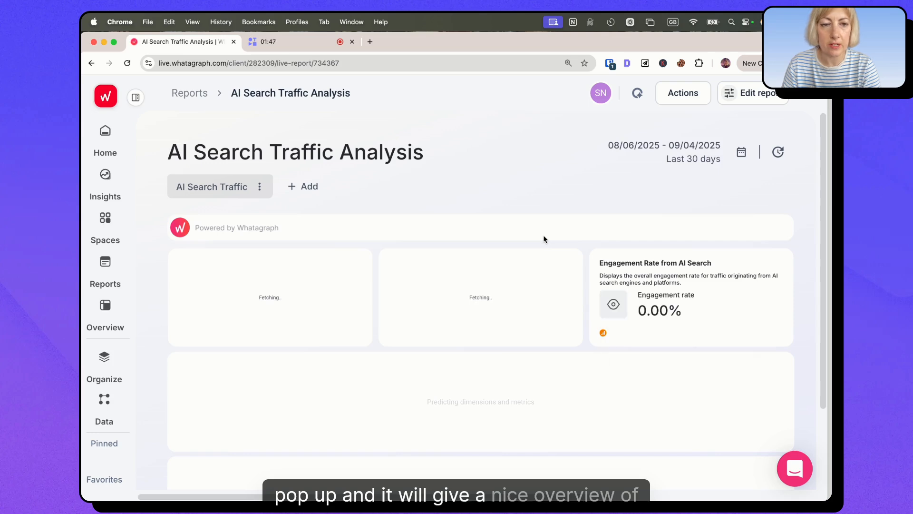
Step: Review the generated AI search traffic report, and add a tab to it with IQ's Engagement suggestion
scroll(546, 266, down, 3)
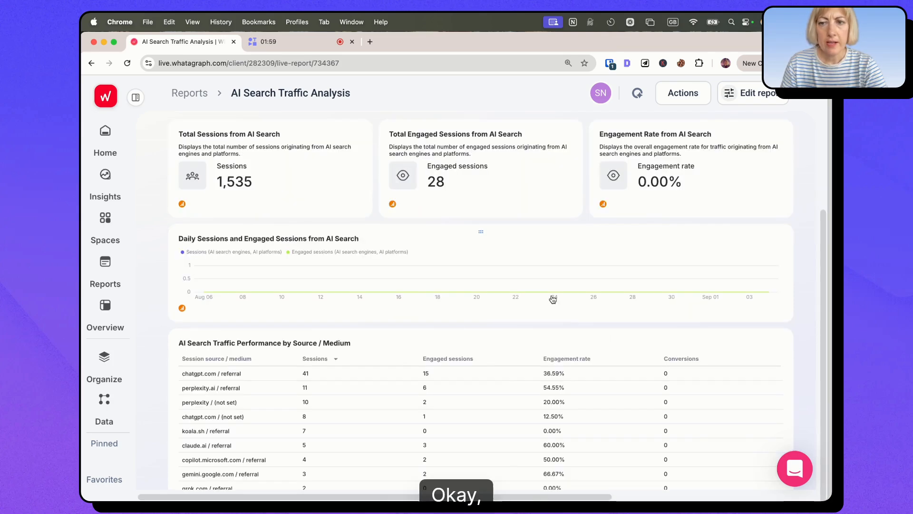
scroll(552, 299, up, 2)
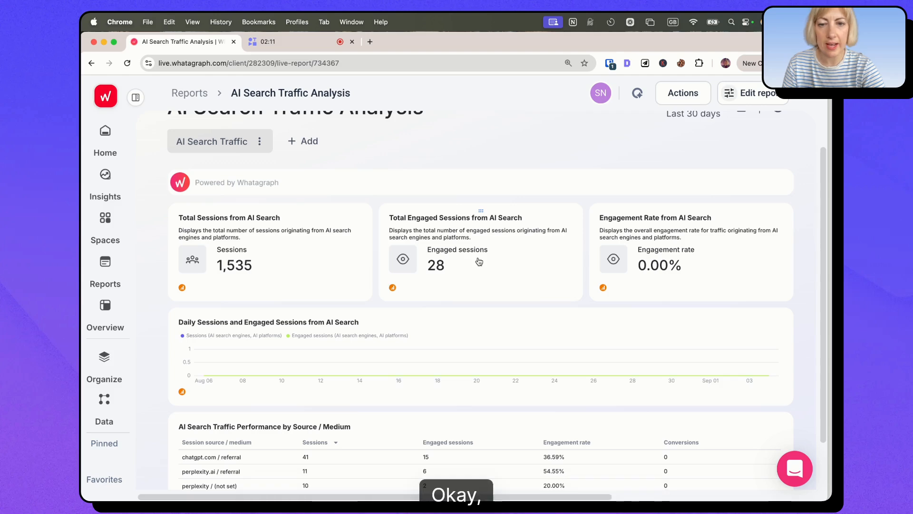
scroll(441, 268, down, 5)
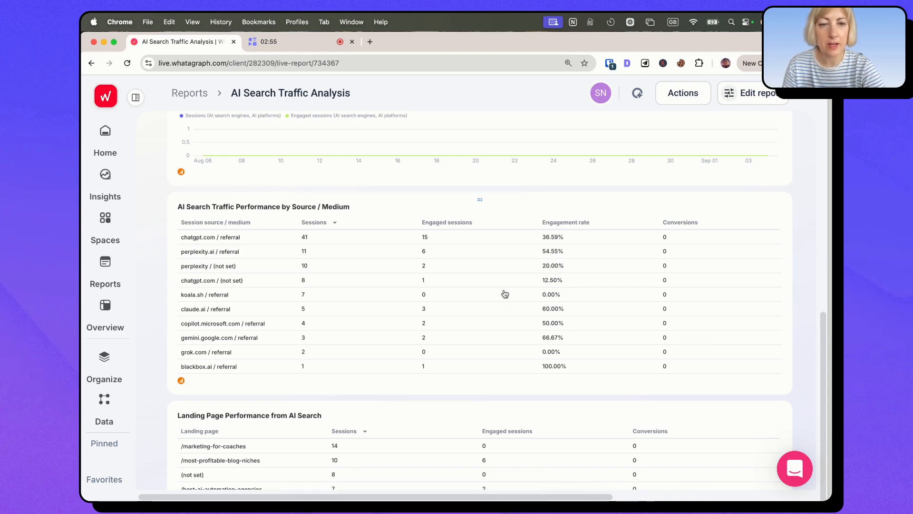
scroll(505, 291, down, 5)
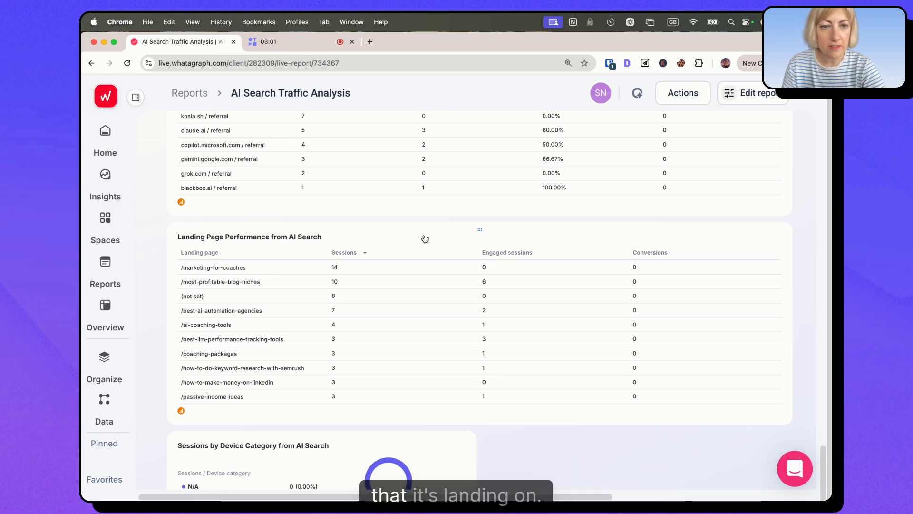
scroll(423, 238, down, 2)
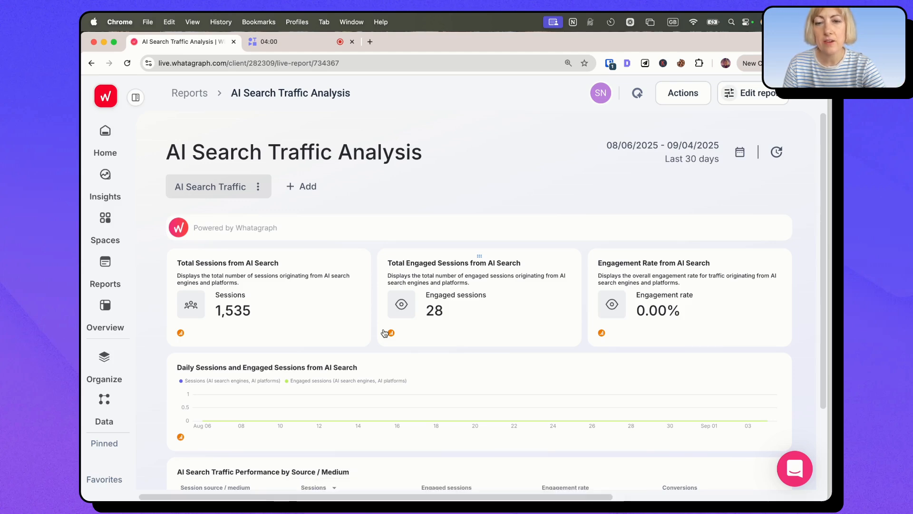
click(295, 189)
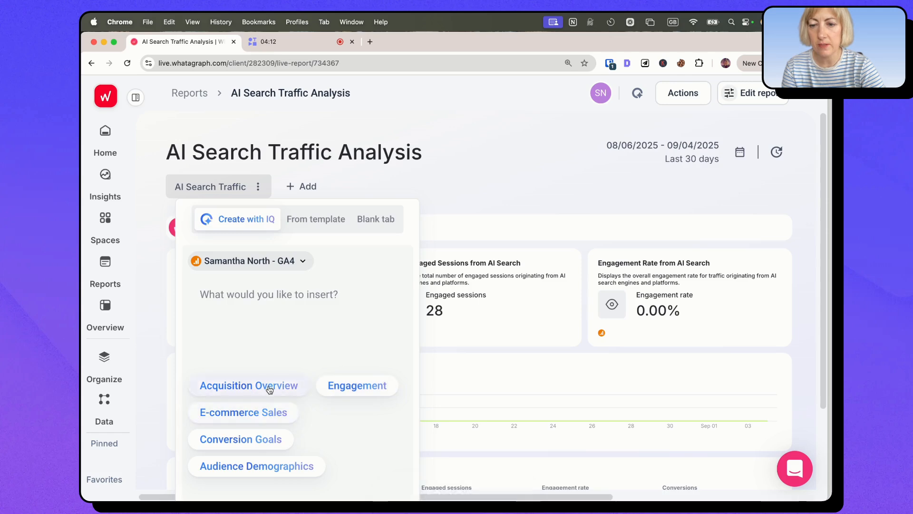
click(361, 386)
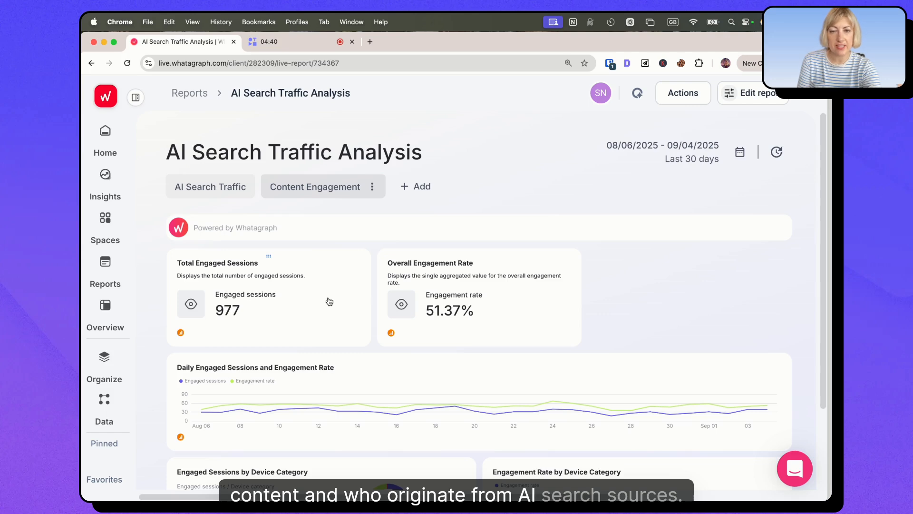
Step: Examine the Content Engagement tab's engagement totals, daily trend, device category charts and top landing pages table
scroll(490, 295, down, 3)
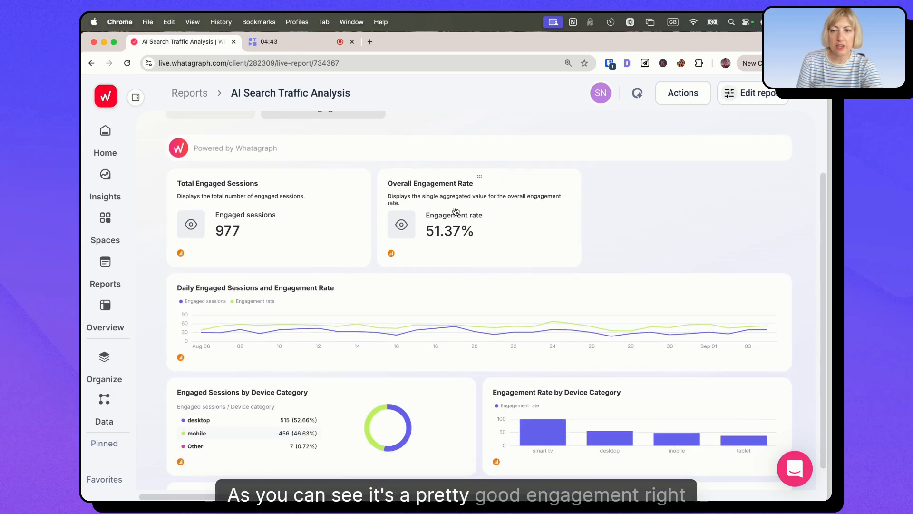
scroll(454, 211, down, 3)
mouse_move(206, 345)
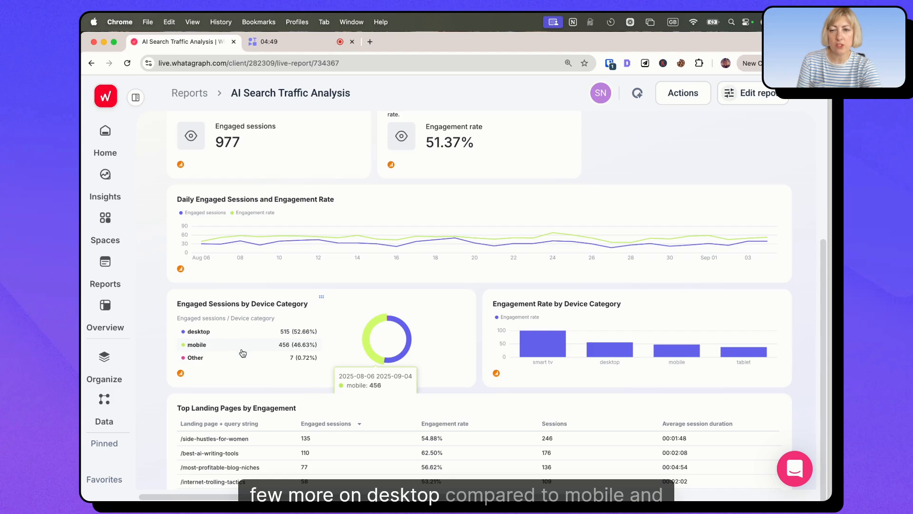
scroll(395, 350, down, 1)
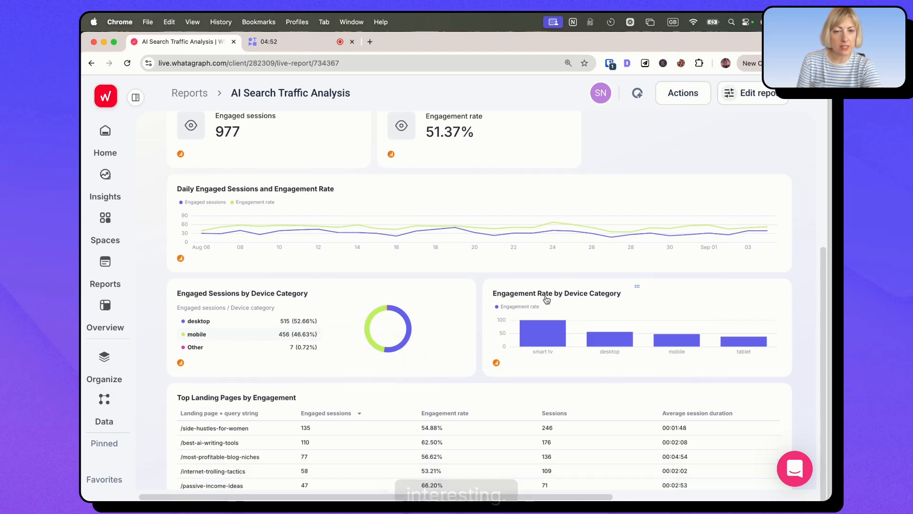
mouse_move(542, 331)
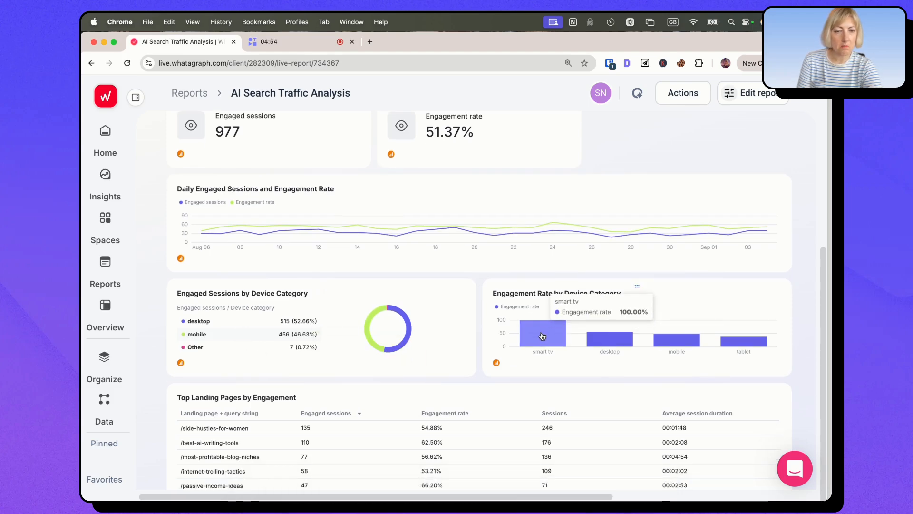
scroll(343, 302, down, 5)
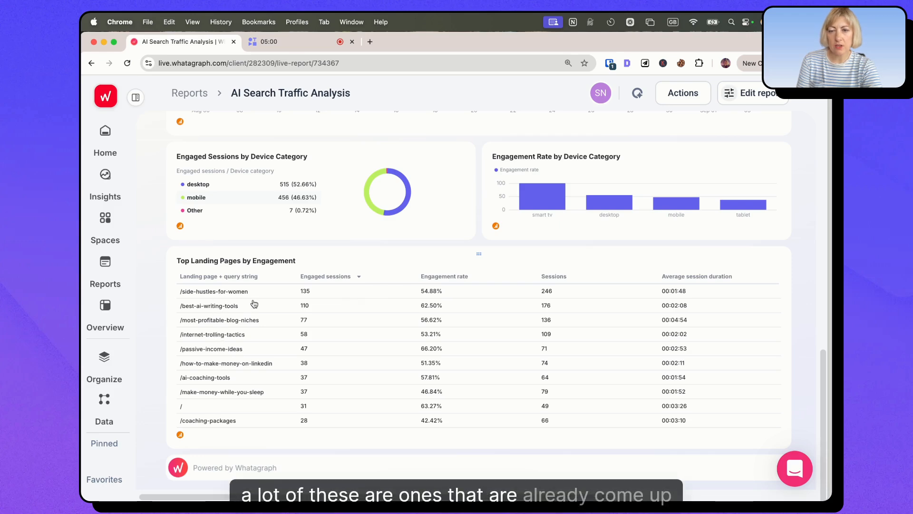
scroll(376, 339, up, 1)
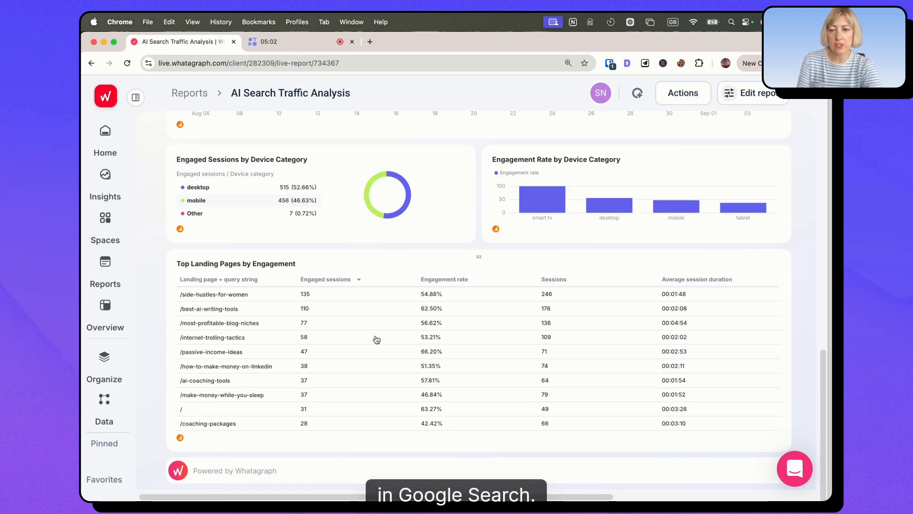
scroll(377, 340, up, 10)
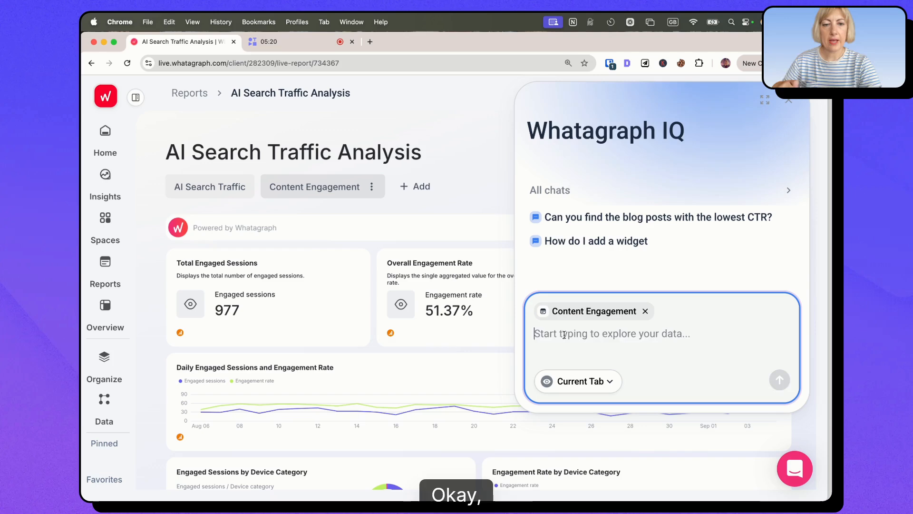
Step: Ask Whatagraph IQ "give me the top five blog posts with highest engagement" about the Content Engagement tab, and read the answer
text(give)
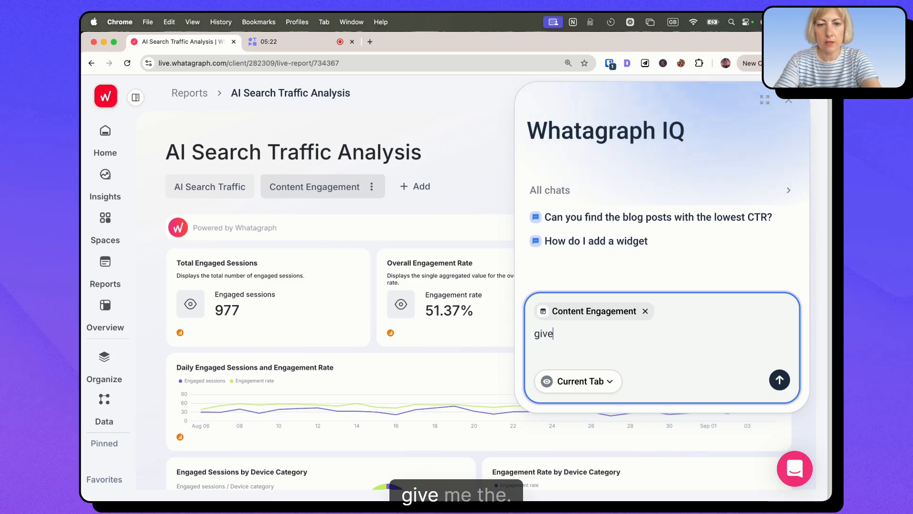
text( e t me the)
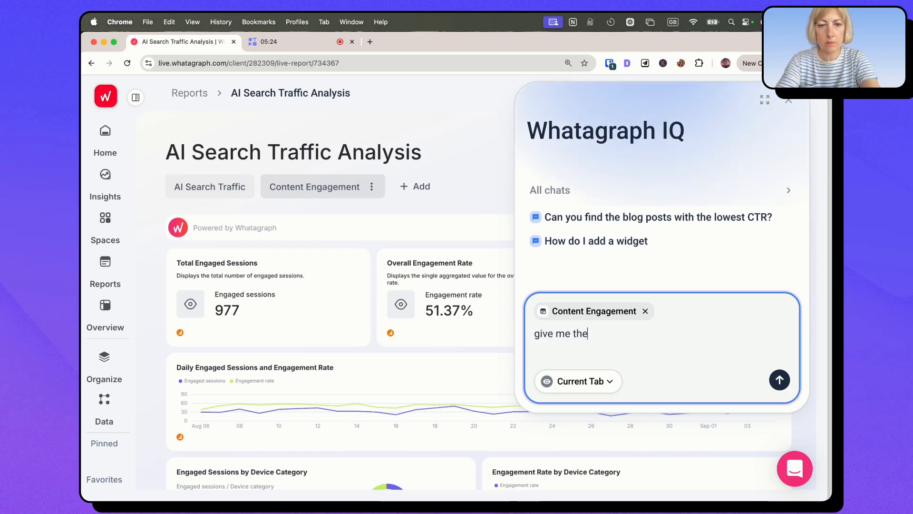
text(top five blog posts with highest engagement)
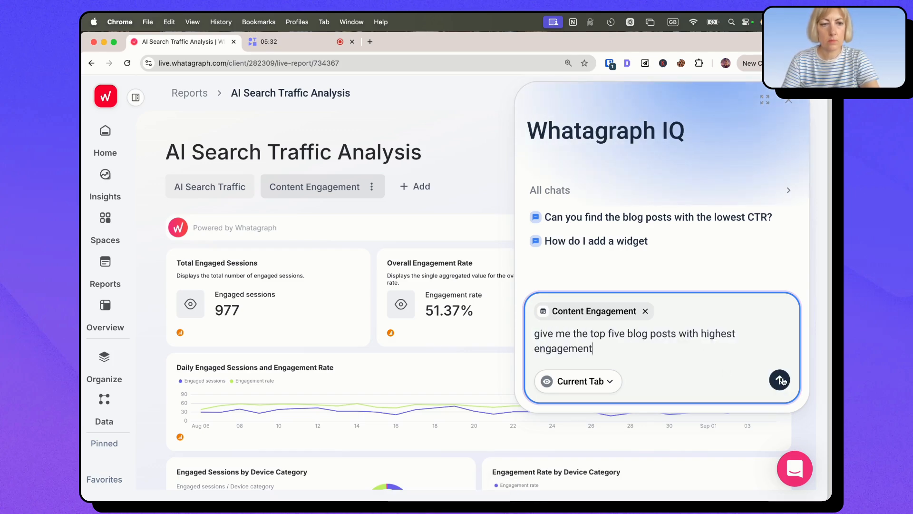
click(780, 379)
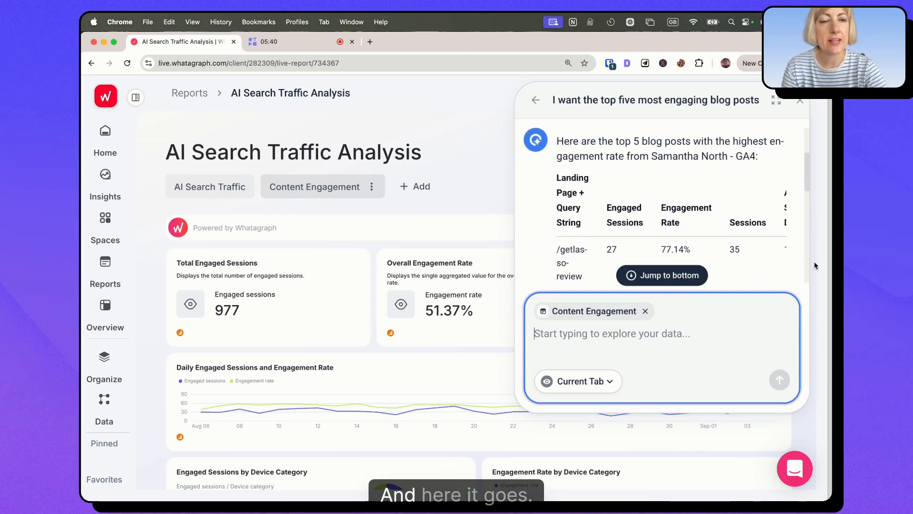
scroll(714, 210, down, 5)
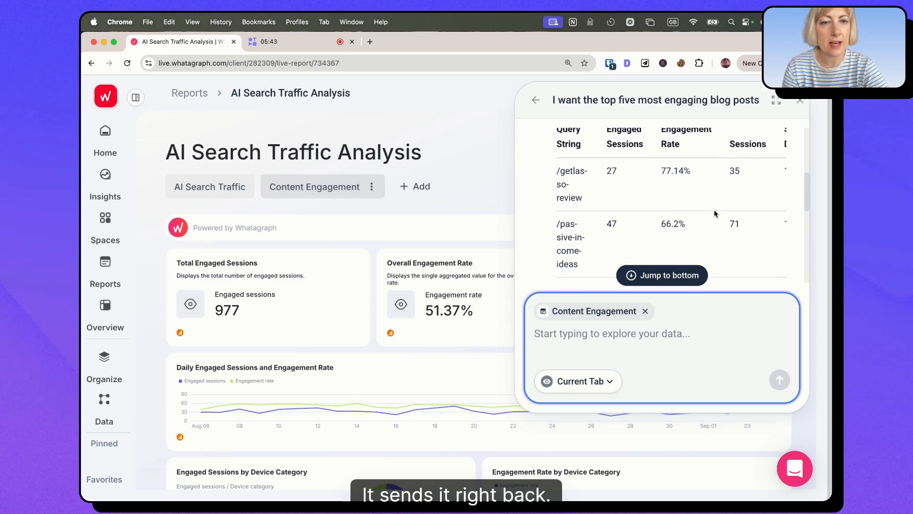
scroll(603, 216, down, 5)
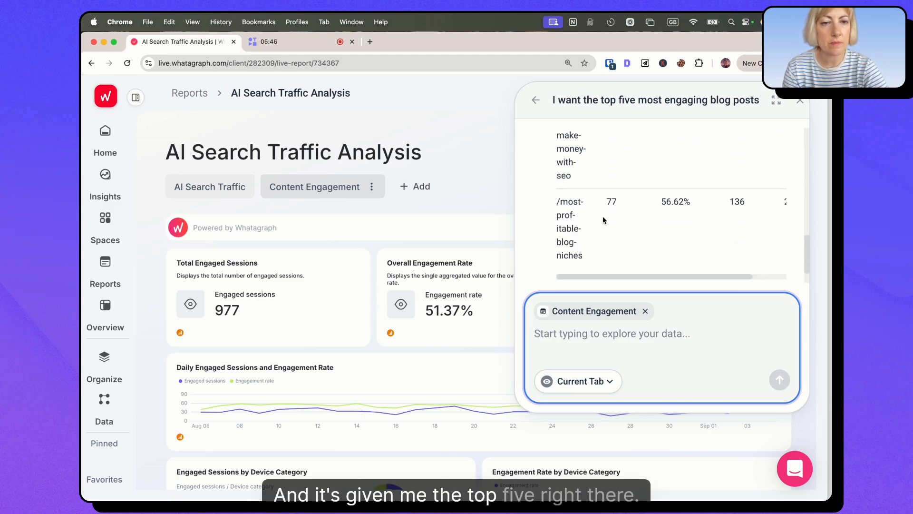
scroll(603, 216, up, 10)
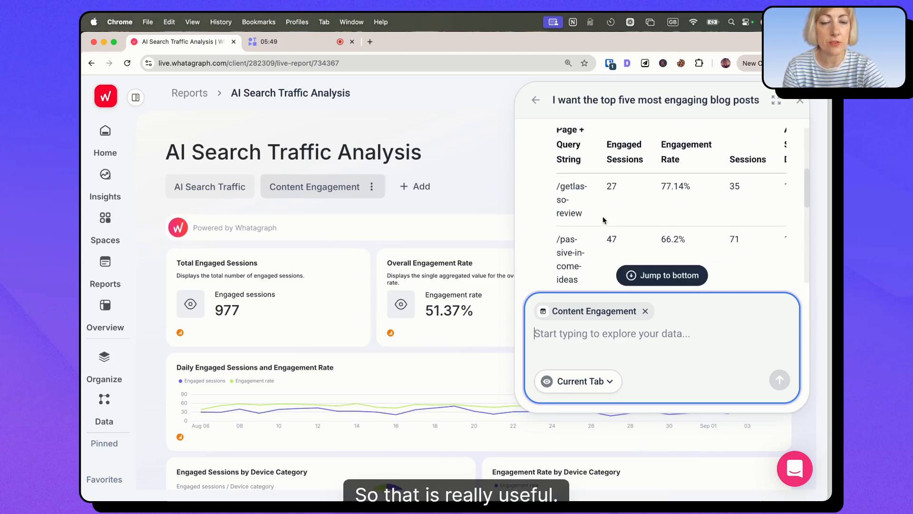
scroll(603, 216, up, 2)
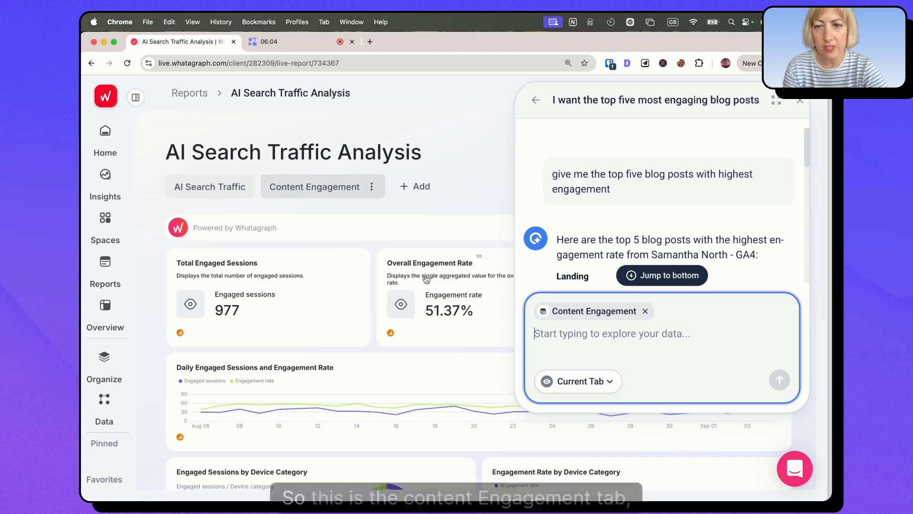
Step: Switch the report to the AI Search Traffic tab and ask IQ for the top AI sources driving traffic
click(645, 310)
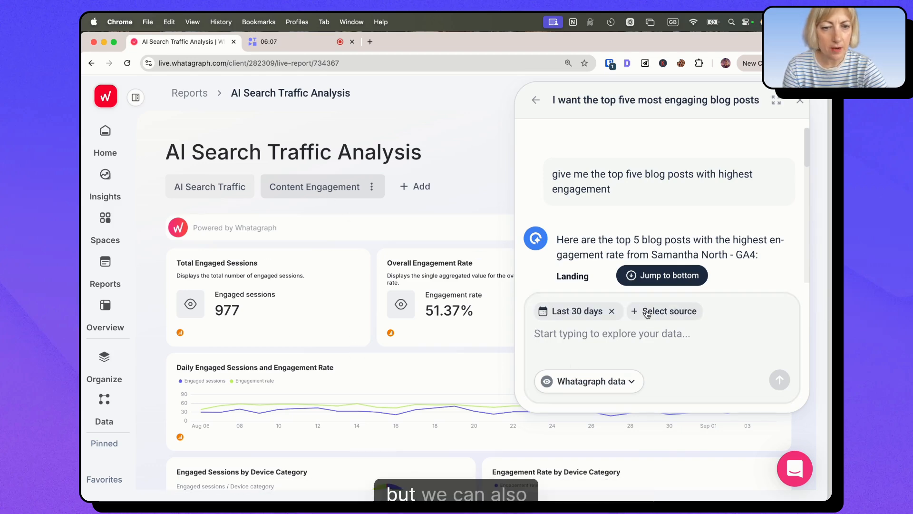
click(646, 311)
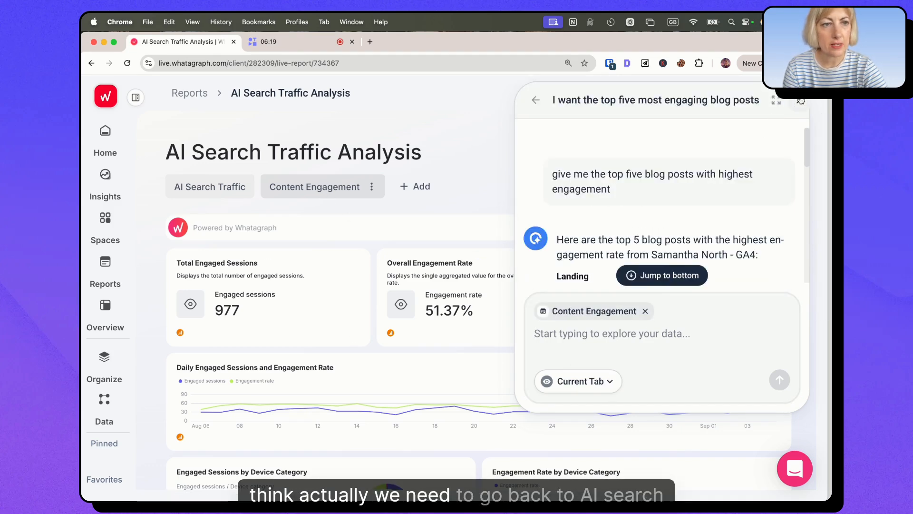
click(268, 181)
click(199, 187)
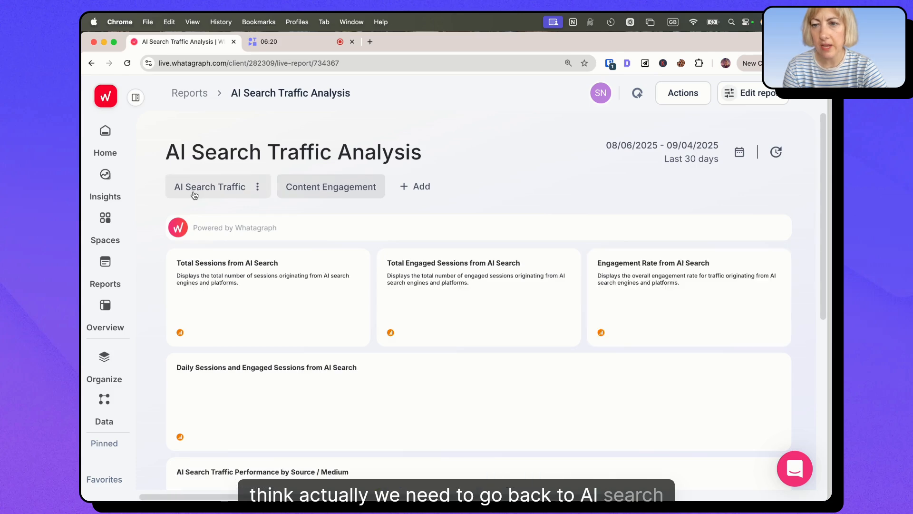
click(637, 93)
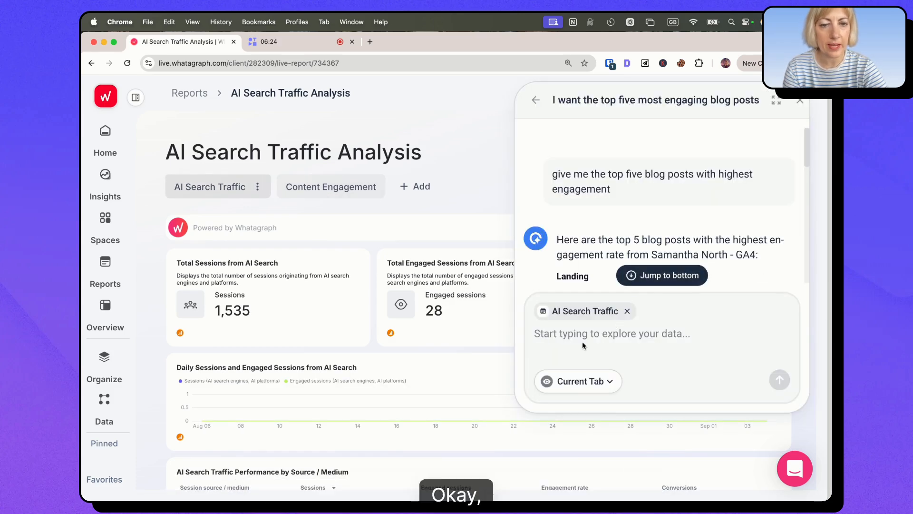
click(583, 344)
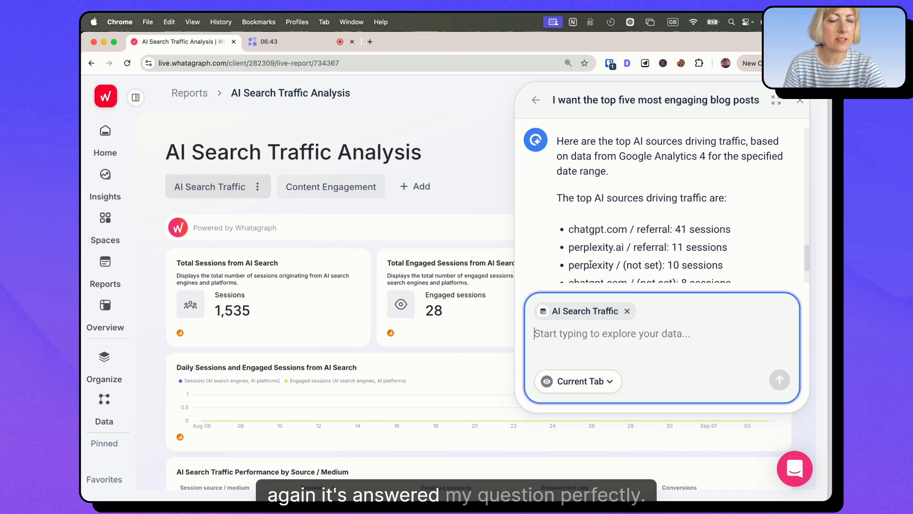
Step: Read IQ's answer about the top AI traffic sources, and look over the AI Search Traffic tab's chart and tables
scroll(594, 185, down, 2)
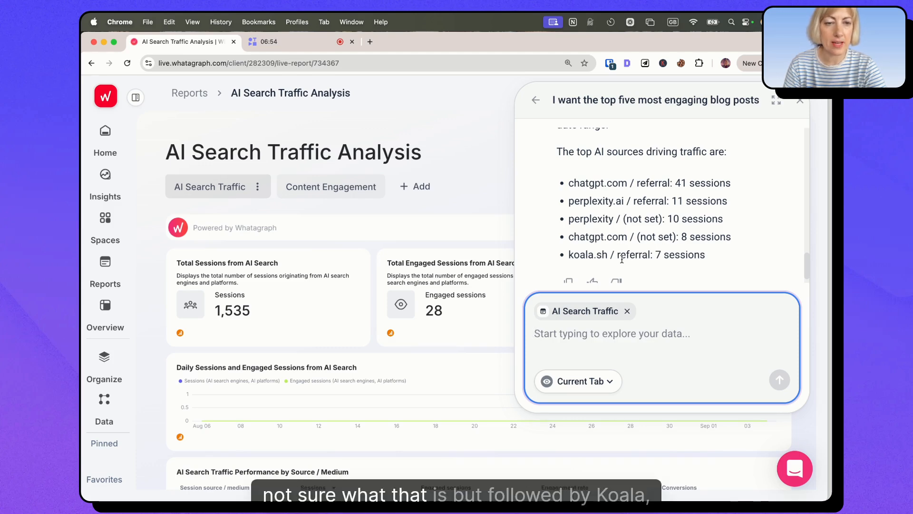
scroll(608, 257, down, 2)
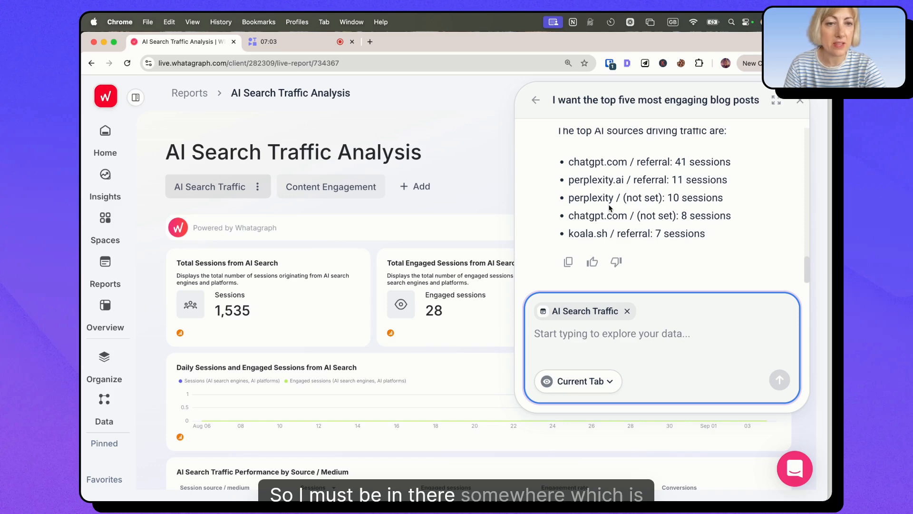
scroll(609, 207, up, 2)
scroll(609, 207, up, 10)
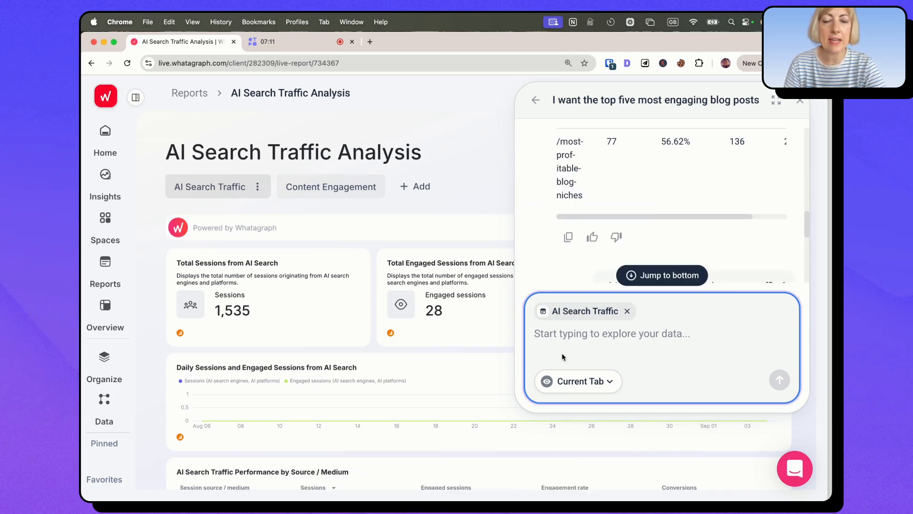
click(544, 331)
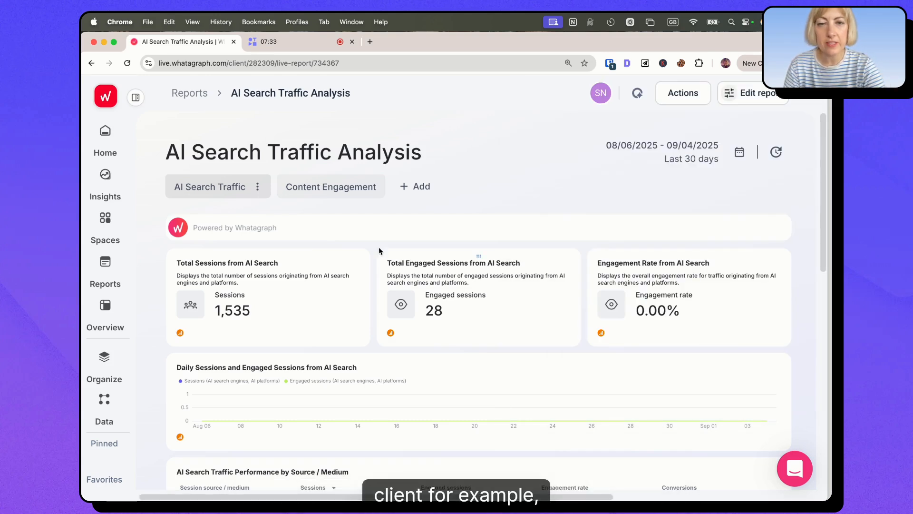
scroll(379, 265, down, 5)
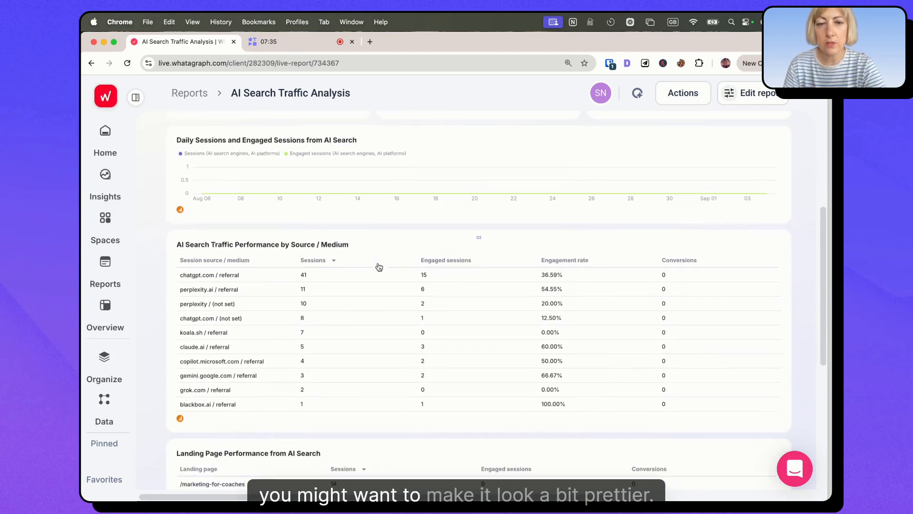
scroll(379, 267, up, 5)
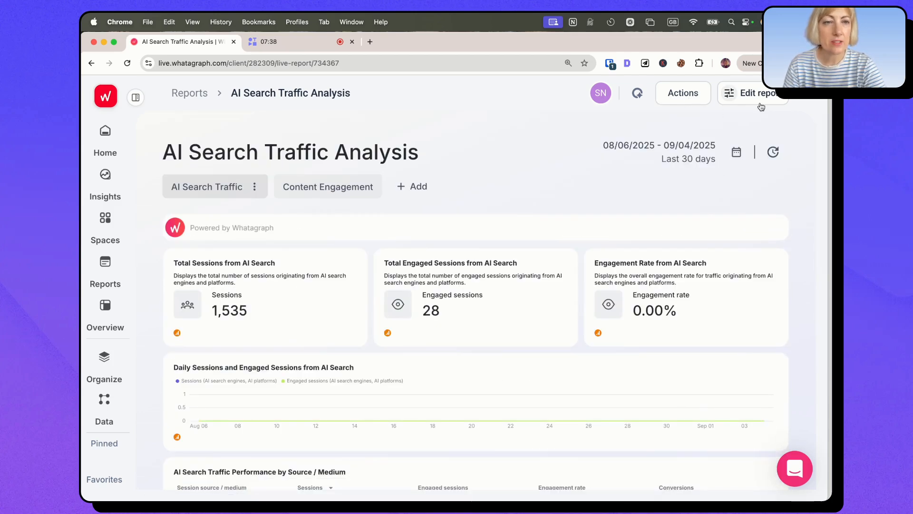
Step: Apply the Whatagraph Dark branding theme to the AI Search Traffic Analysis report and open the theme's colors for editing
click(740, 95)
click(782, 186)
scroll(598, 296, down, 3)
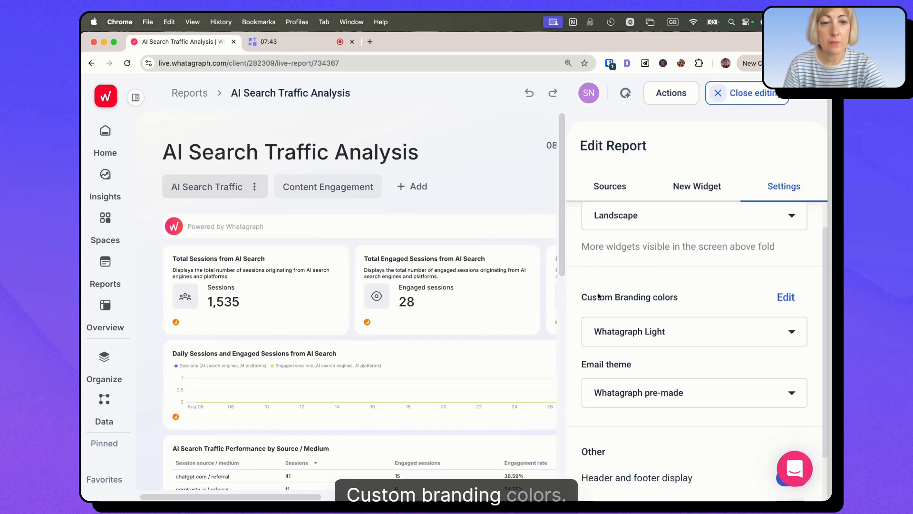
click(647, 333)
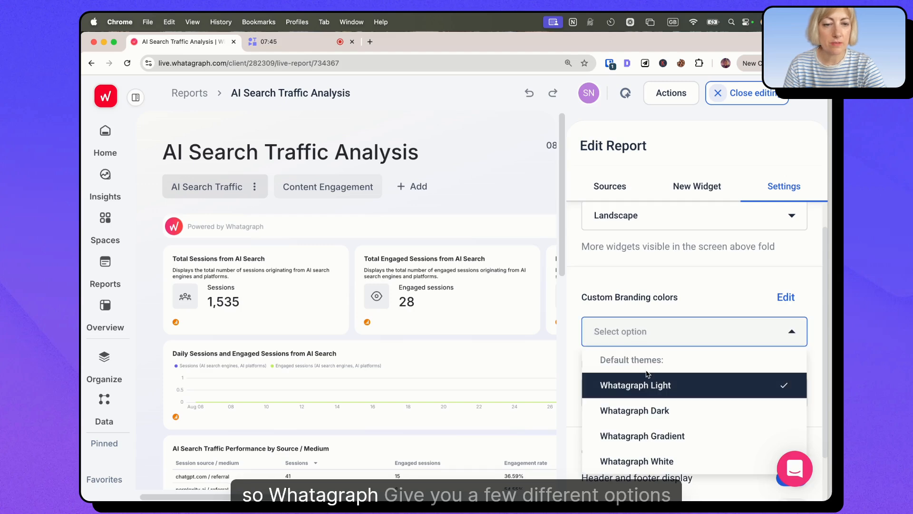
click(647, 378)
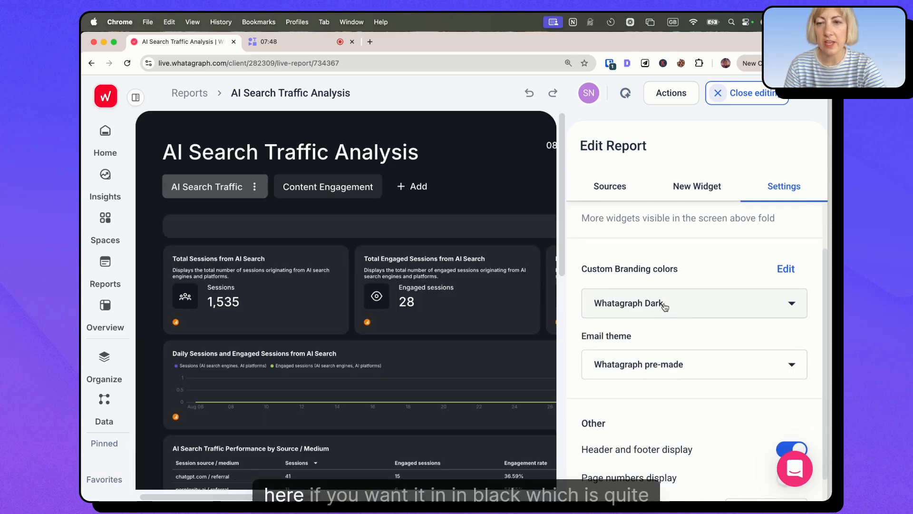
scroll(463, 345, down, 5)
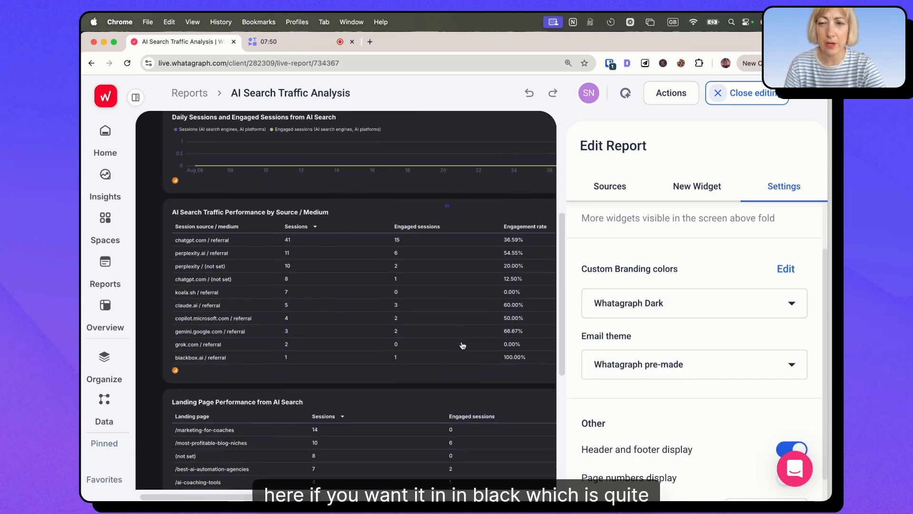
scroll(462, 345, up, 5)
click(786, 269)
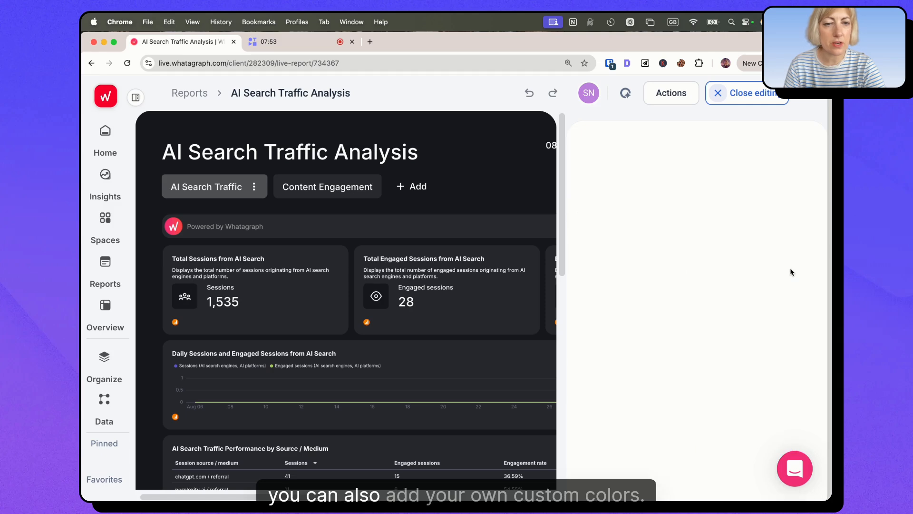
click(680, 282)
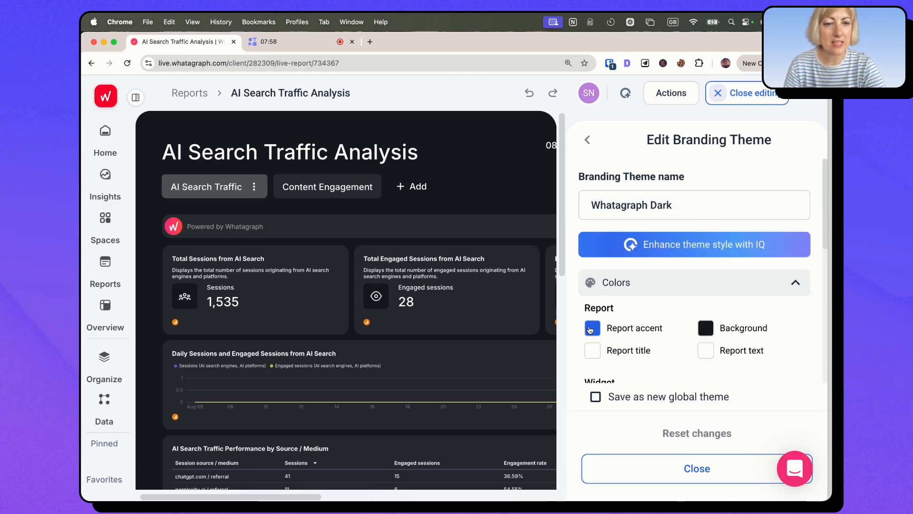
Step: Open the Digital Émigré brand kit in Canva in a new browser tab and copy the red color's hex code #ff4040
click(370, 41)
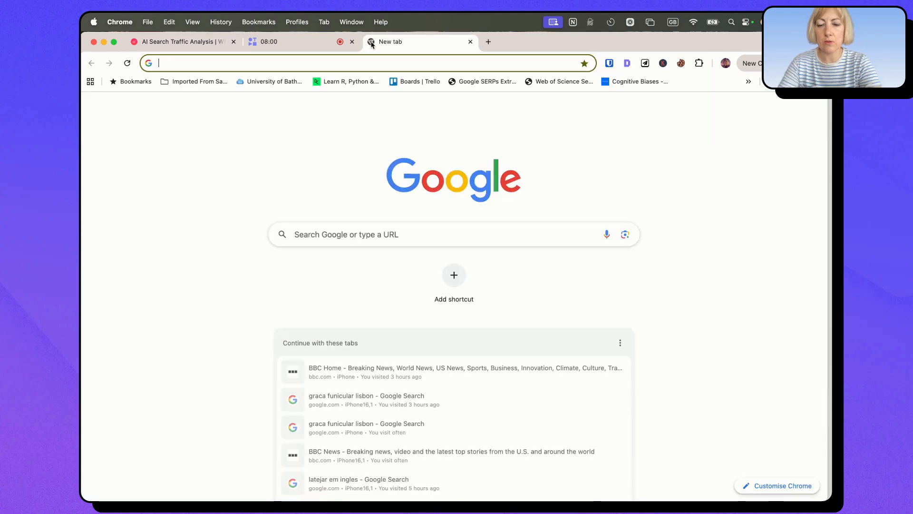
text(canva.com)
key(Return)
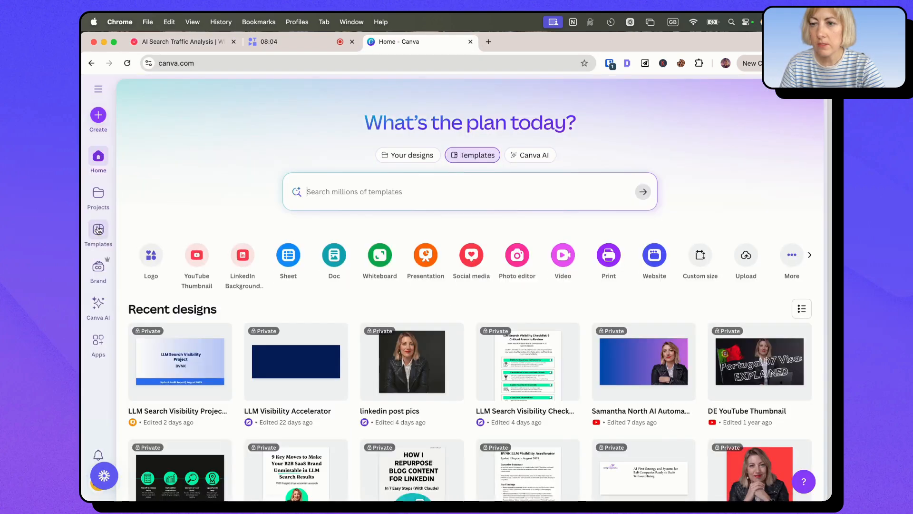
click(98, 267)
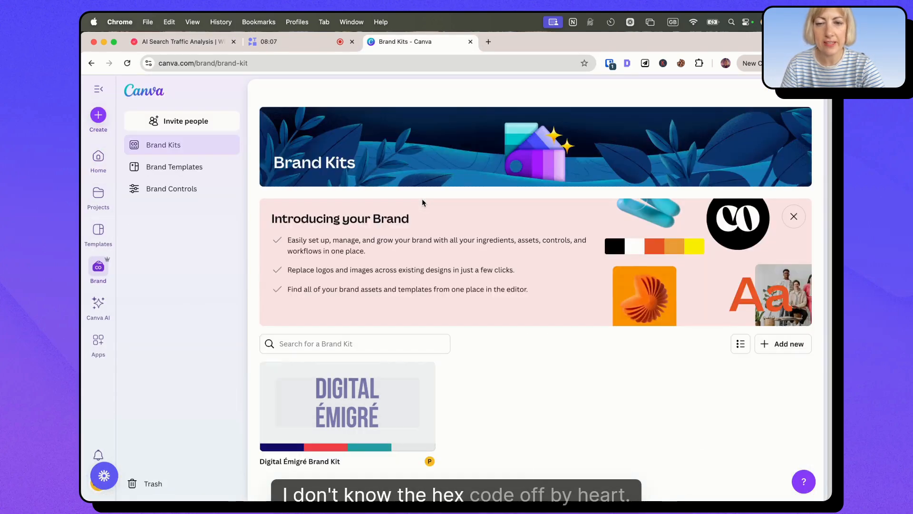
click(357, 376)
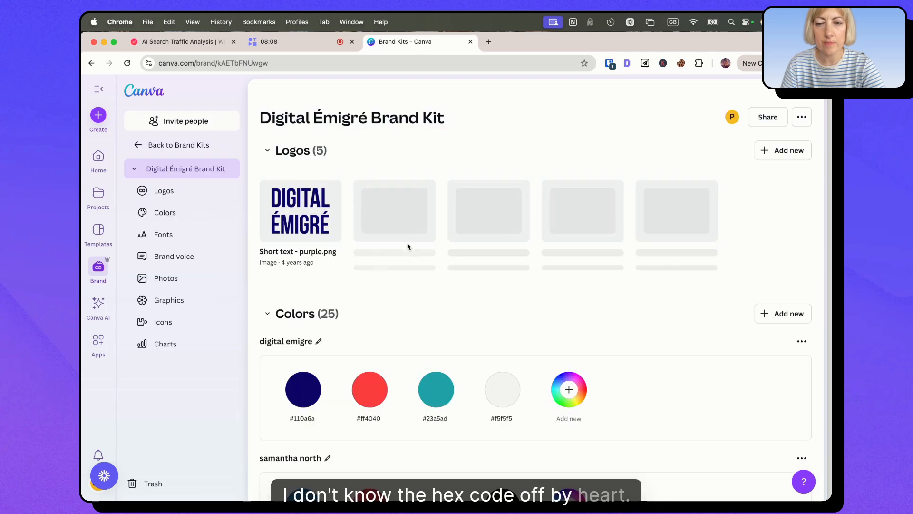
double_click(372, 414)
Step: Switch back to the Whatagraph report and set the theme's report accent color to the copied #ff4040
click(311, 47)
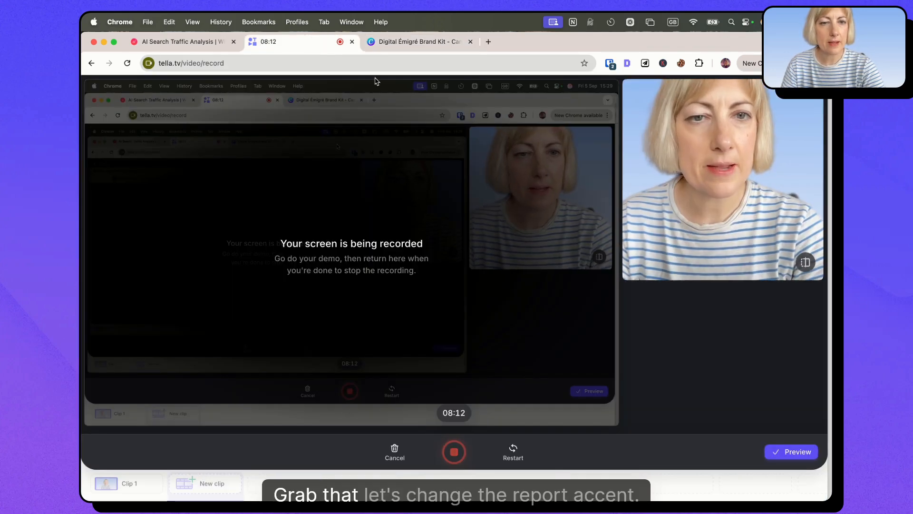
click(182, 42)
click(597, 332)
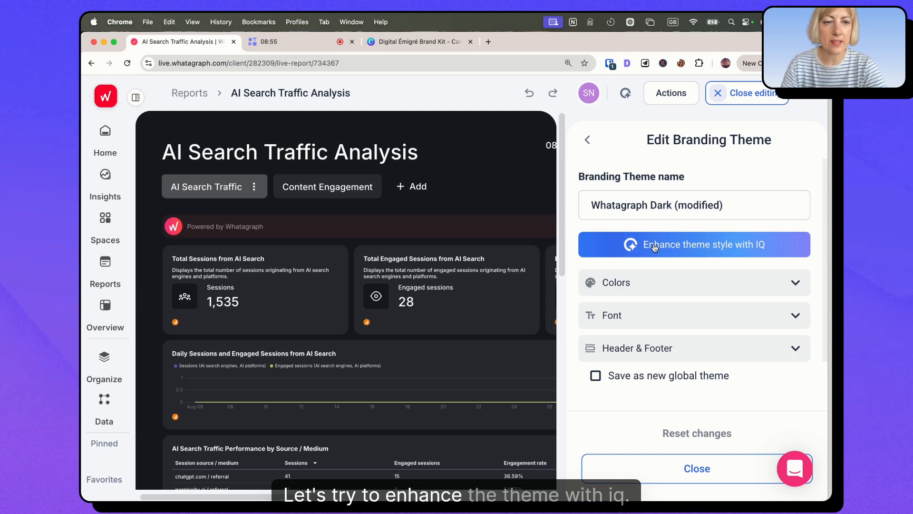
Step: Have IQ enhance the theme style from a written prompt, save the theme changes, and look over the restyled report
click(654, 246)
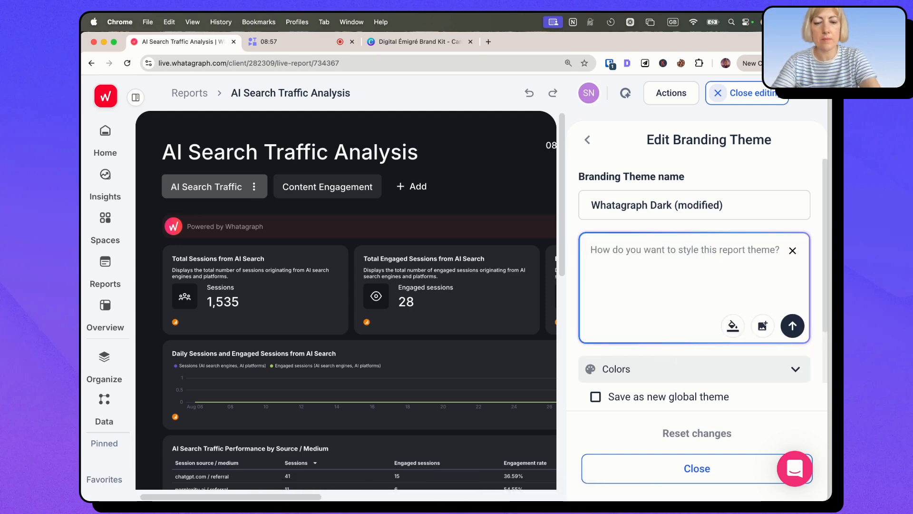
text(pleae)
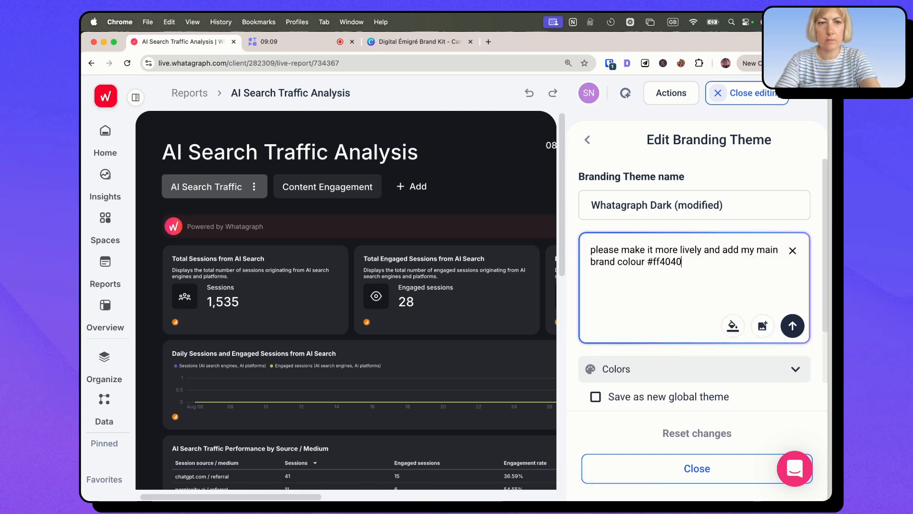
click(792, 328)
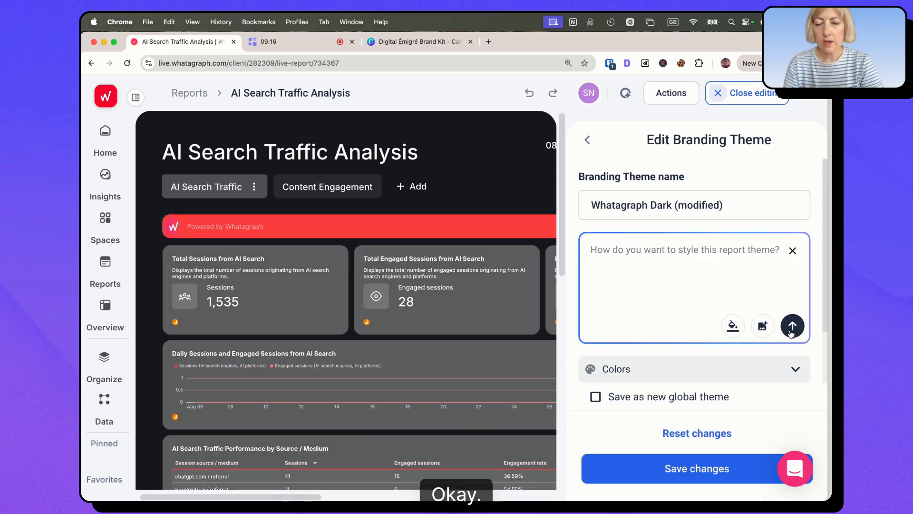
click(695, 482)
click(742, 93)
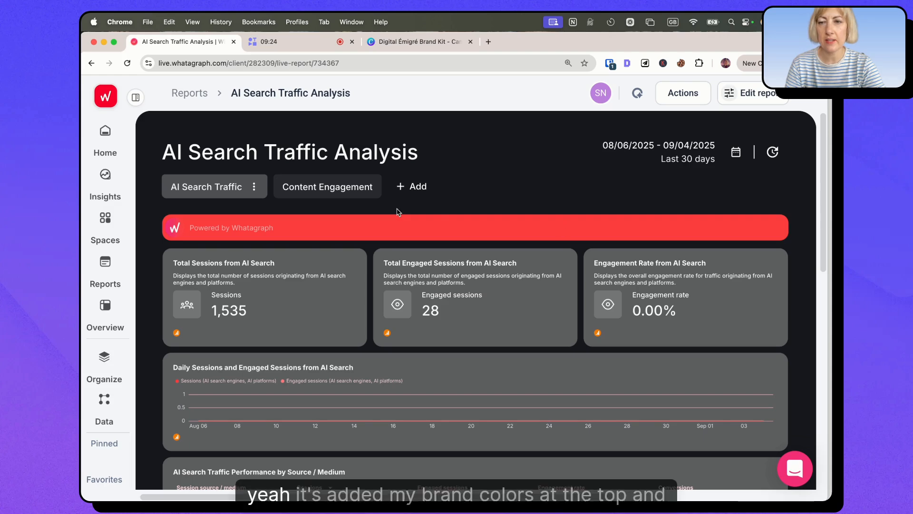
scroll(336, 230, down, 7)
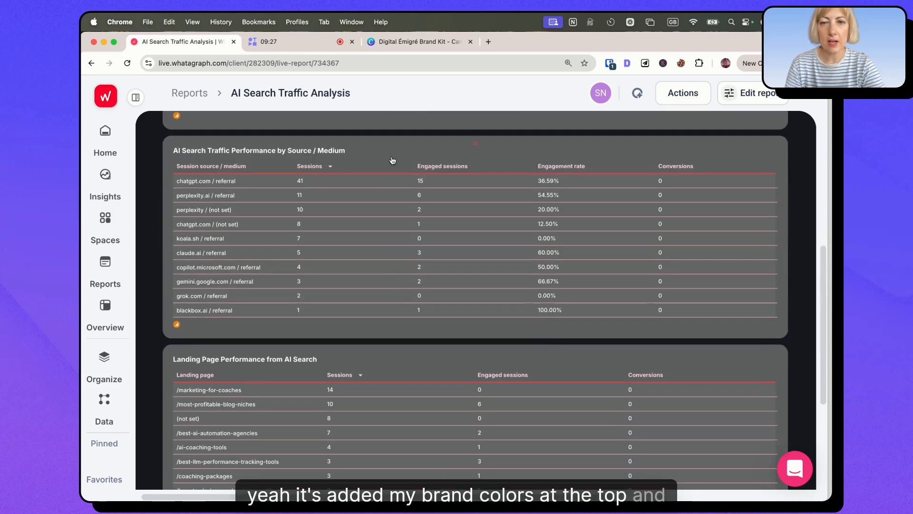
scroll(383, 381, down, 4)
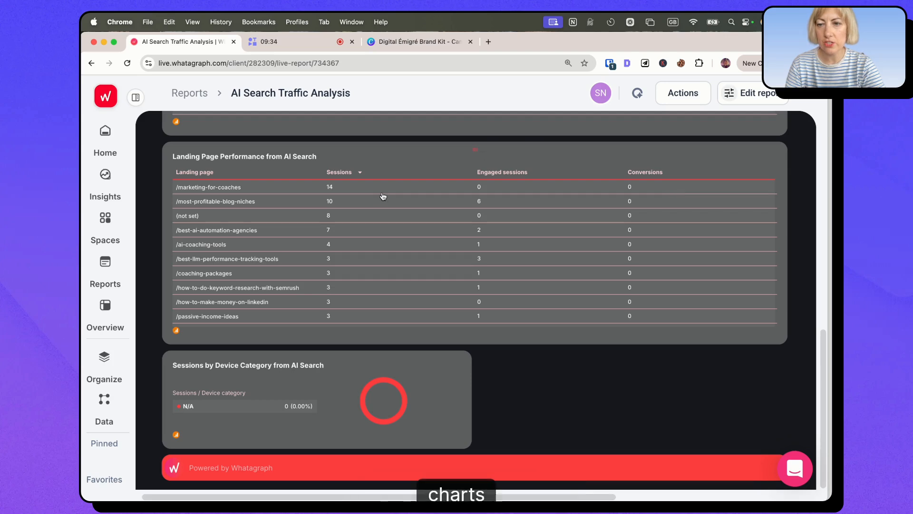
scroll(404, 251, up, 15)
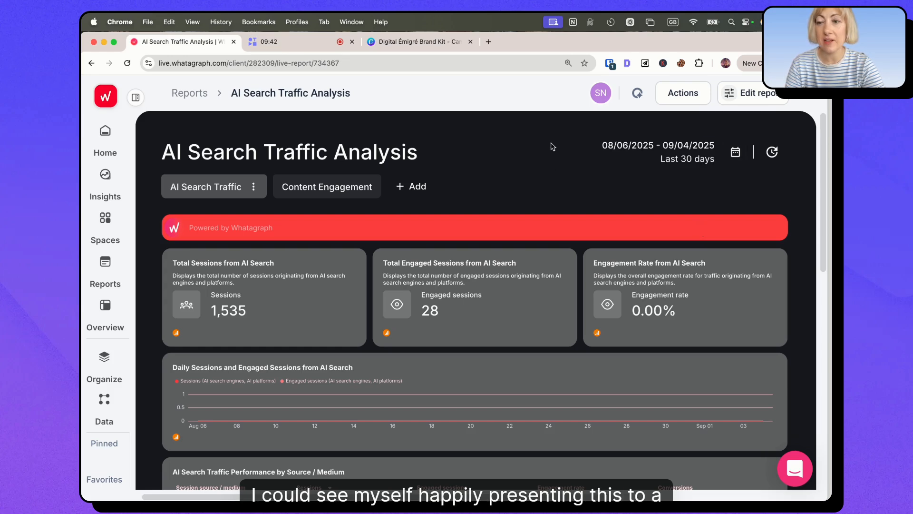
Step: Browse the available new widgets and add a Text (includes AI summary) widget below the Sessions by Device Category from AI Search chart
click(770, 103)
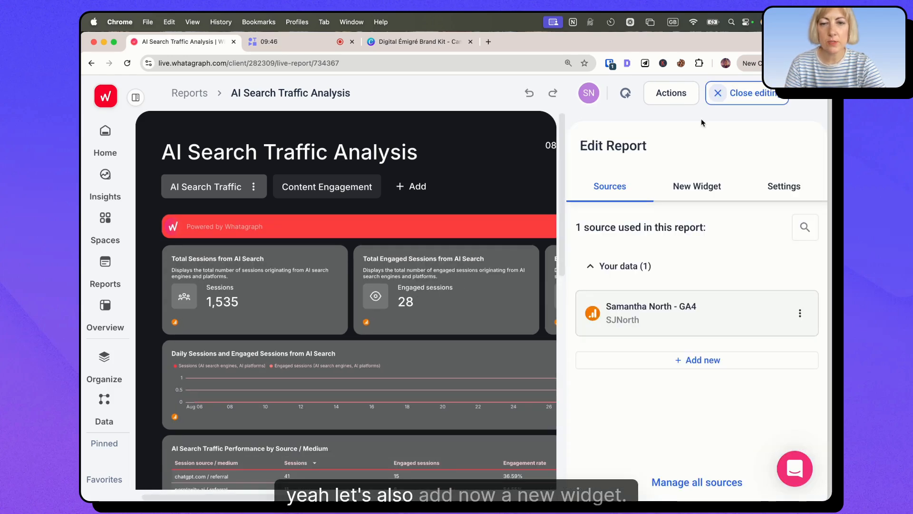
click(695, 186)
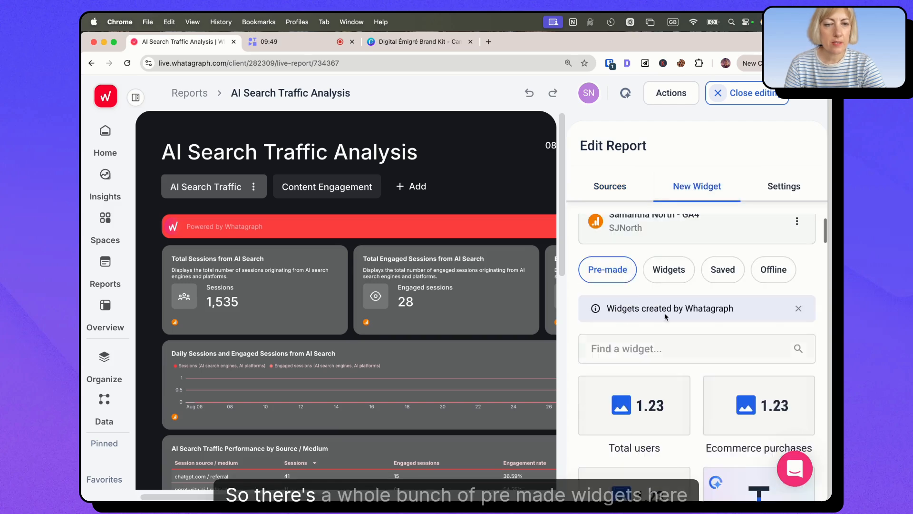
scroll(636, 314, down, 2)
scroll(701, 323, down, 10)
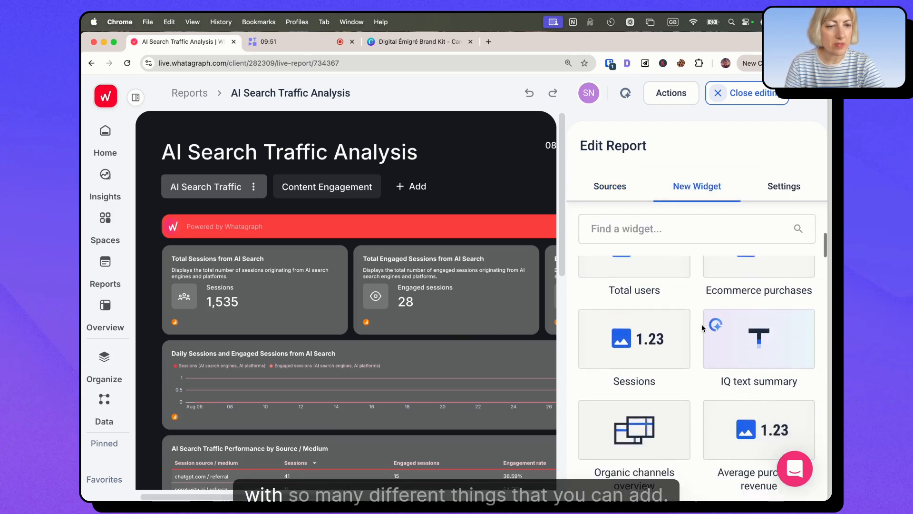
scroll(701, 324, down, 6)
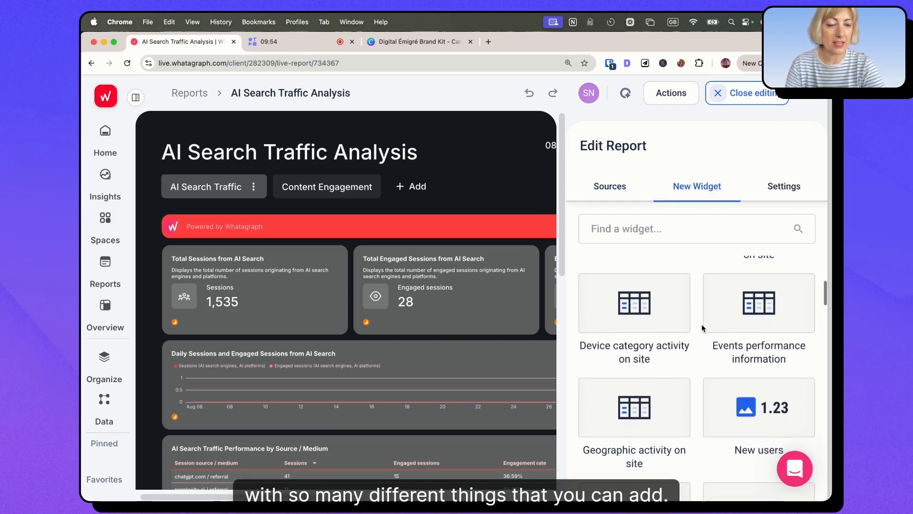
scroll(701, 324, up, 15)
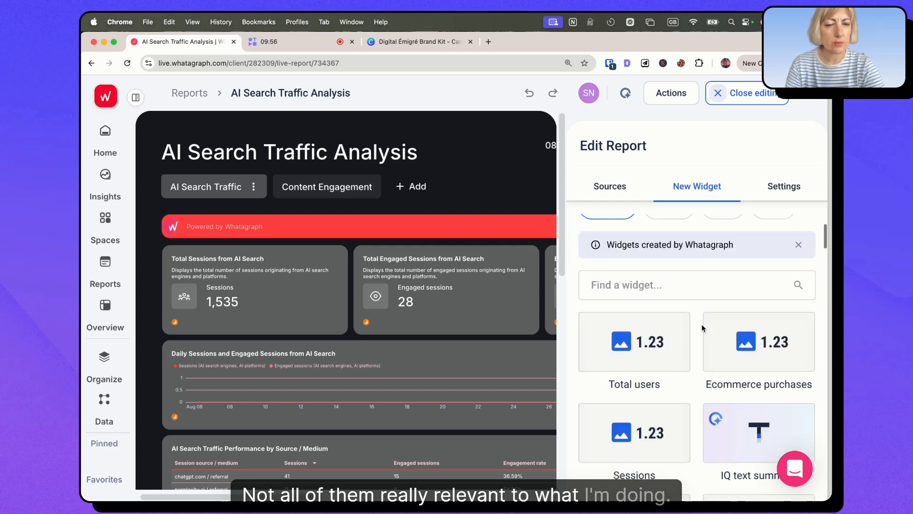
click(669, 309)
scroll(689, 342, down, 15)
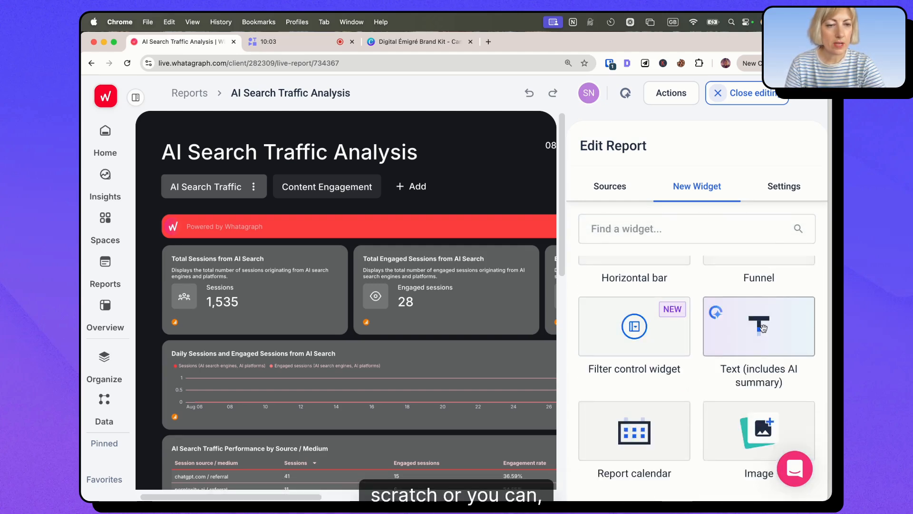
scroll(505, 352, down, 10)
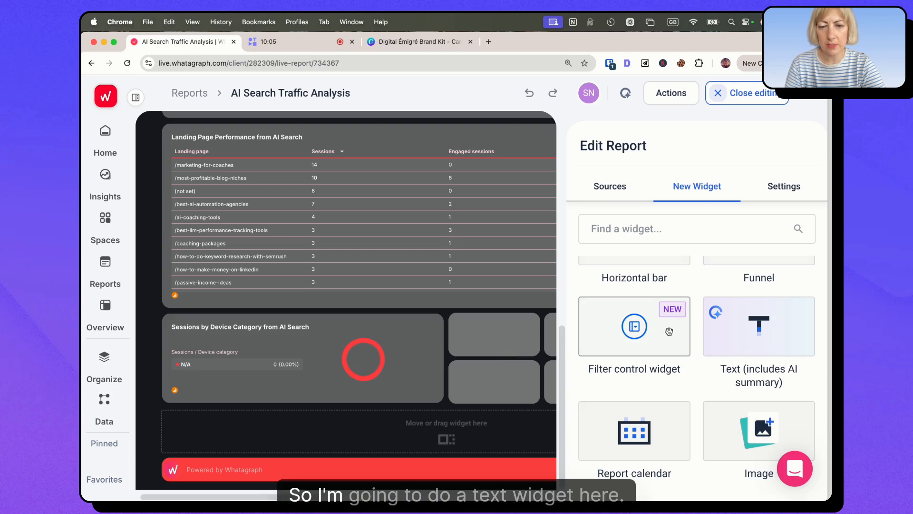
drag(759, 326, 384, 414)
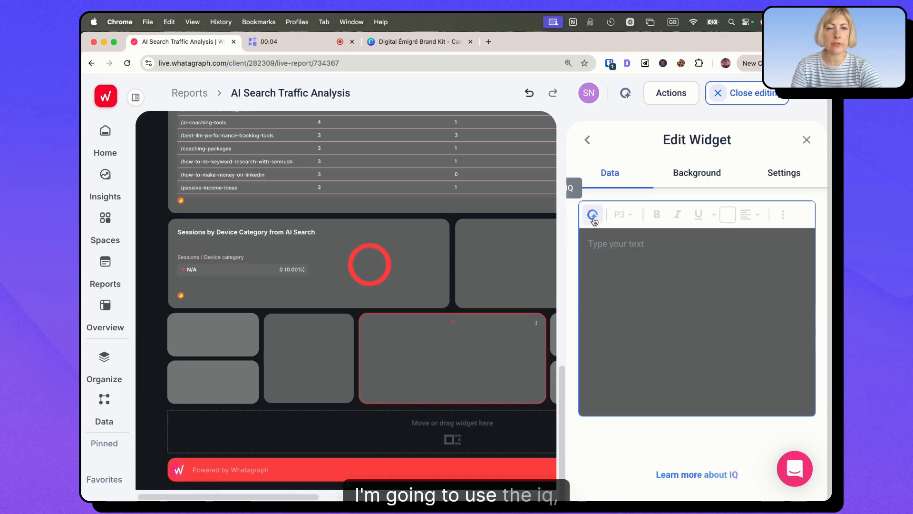
Step: Generate the text widget's content with IQ, including Summary and Recommendations, with the entire report as data scope, and finish editing the widget
click(593, 216)
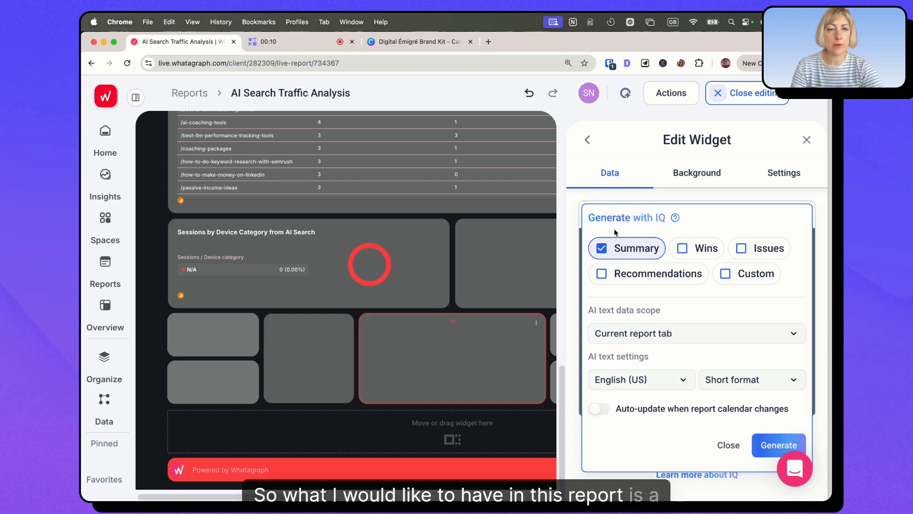
click(602, 276)
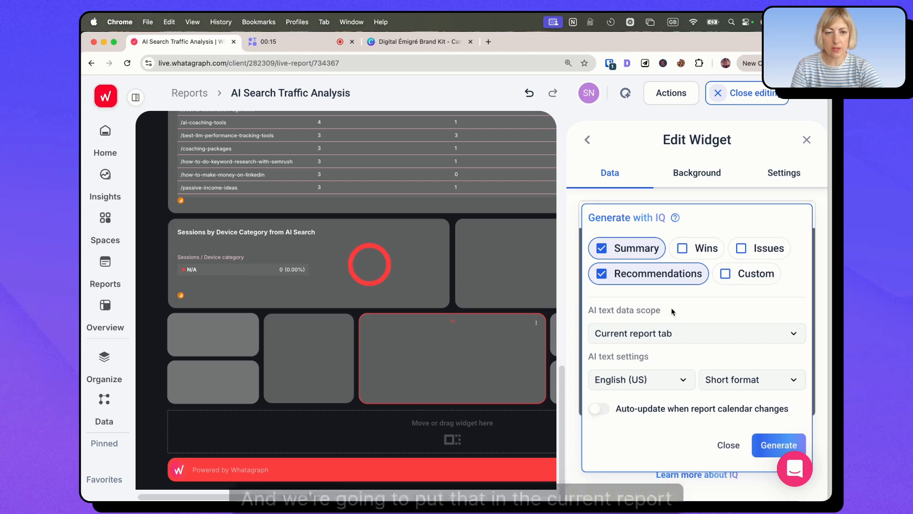
click(643, 333)
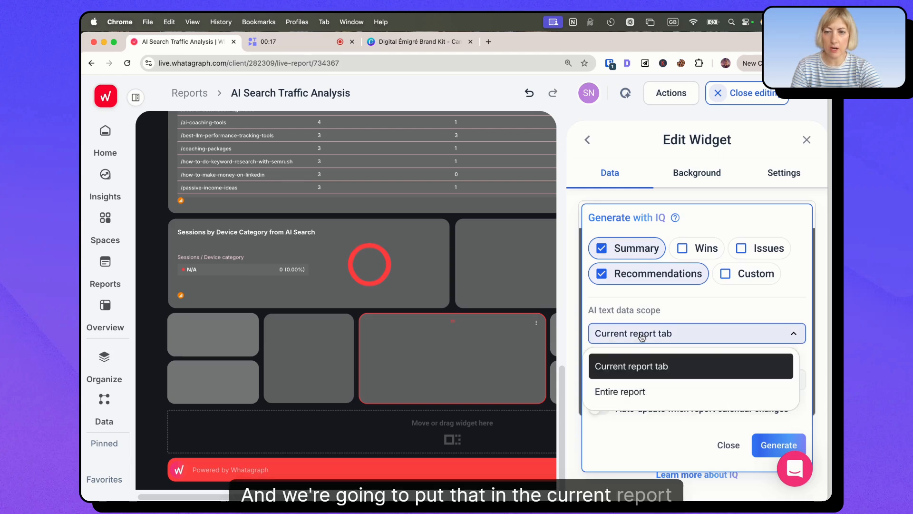
click(623, 392)
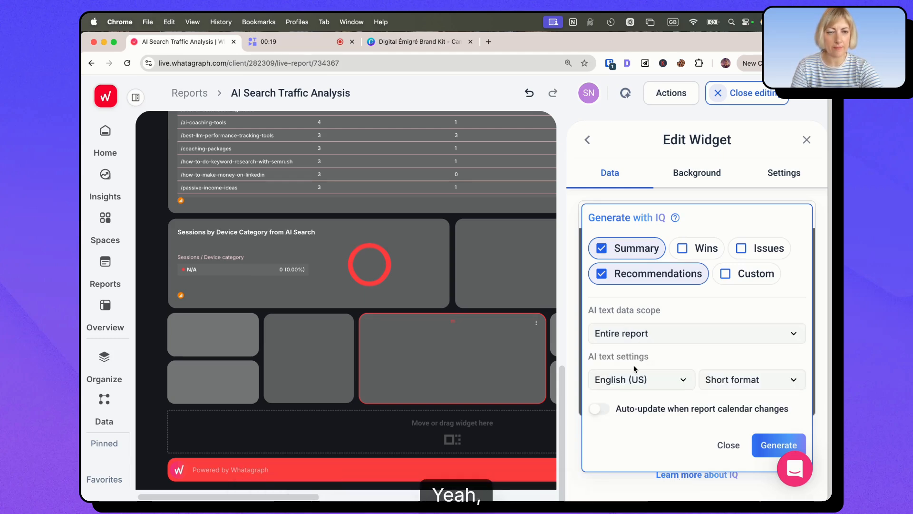
click(773, 444)
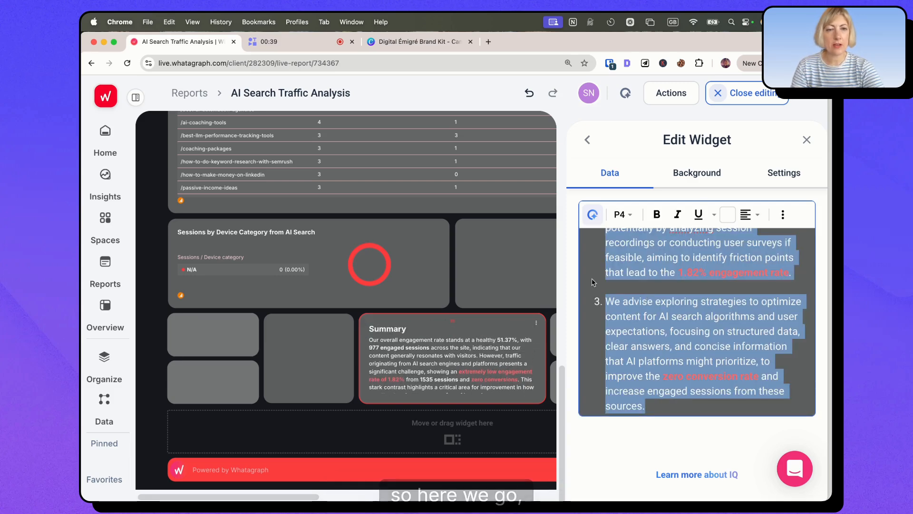
click(807, 138)
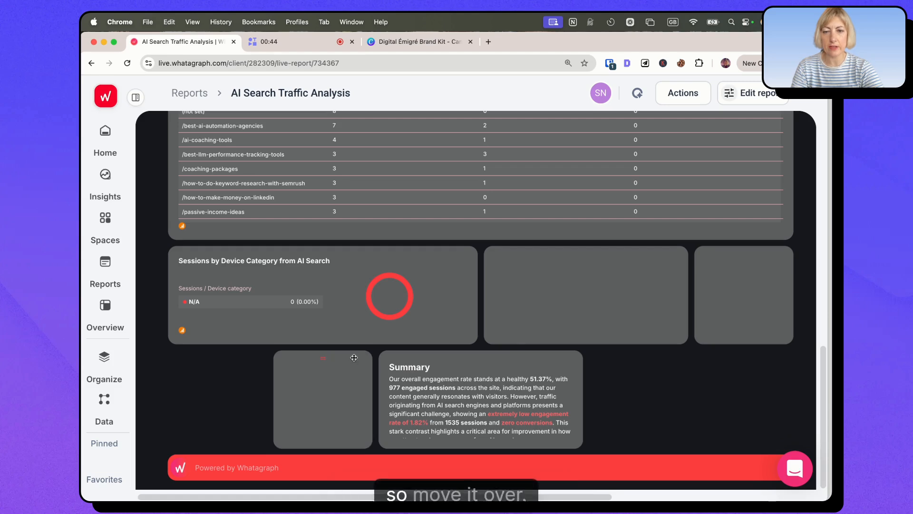
Step: Move the Summary text widget over beside the blank block in the report's last row, and read its text
drag(499, 358, 404, 357)
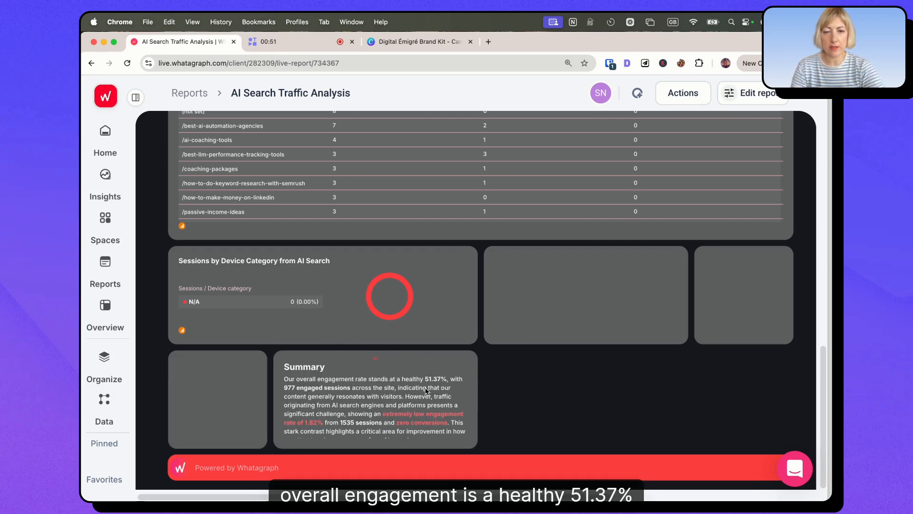
scroll(390, 404, down, 1)
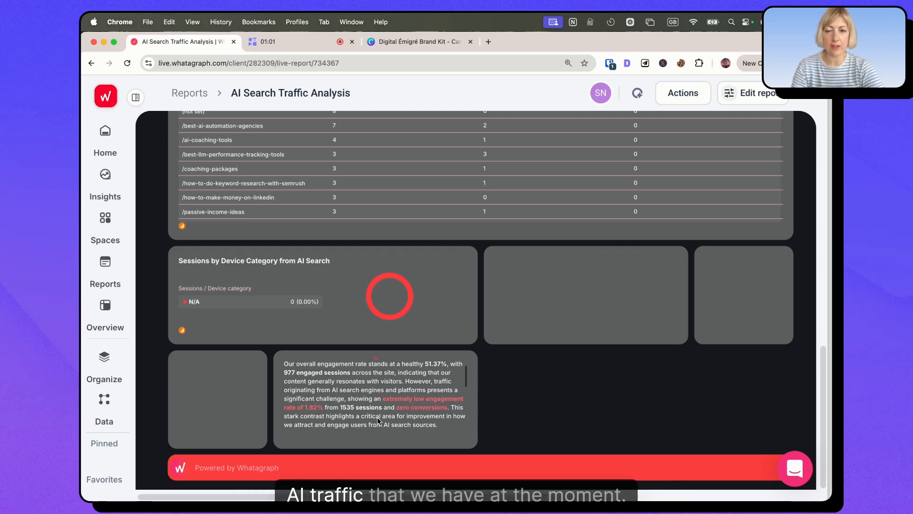
Step: Read through the rest of the summary and the Recommendations in the report's IQ-generated text widget
scroll(379, 420, down, 1)
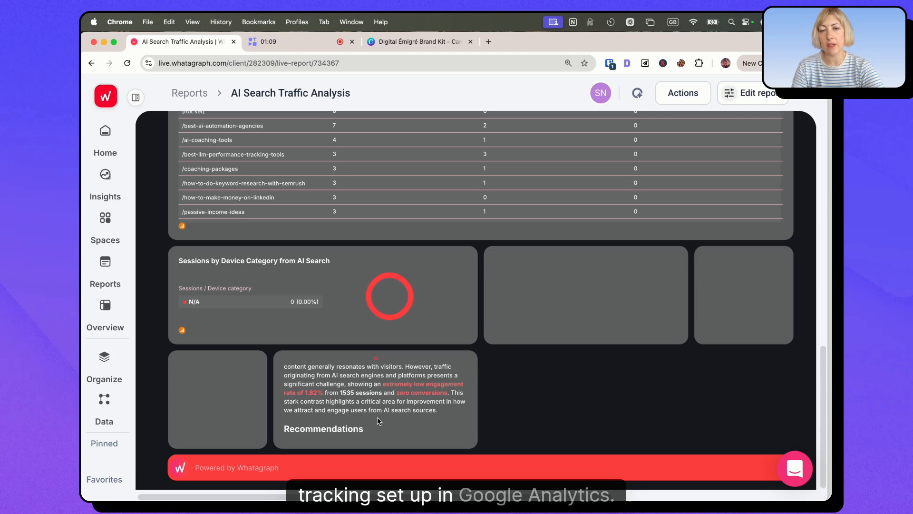
scroll(379, 421, down, 5)
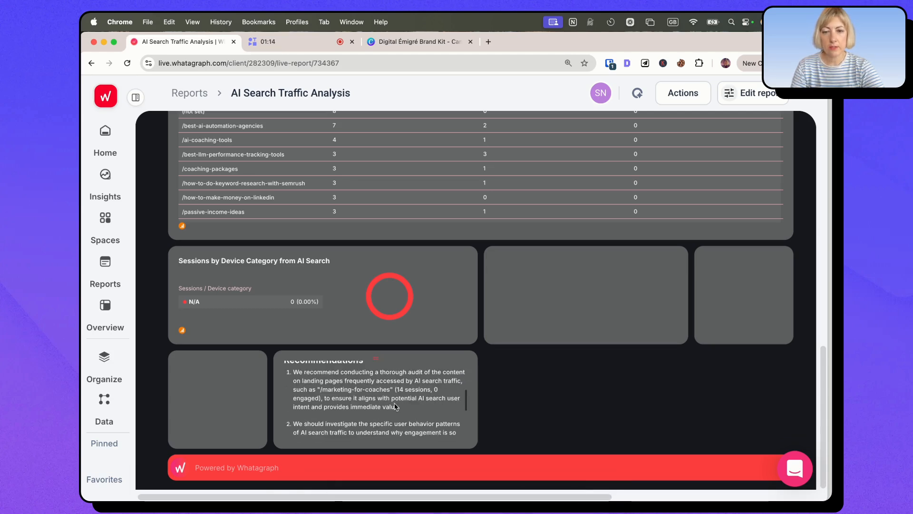
scroll(394, 405, up, 1)
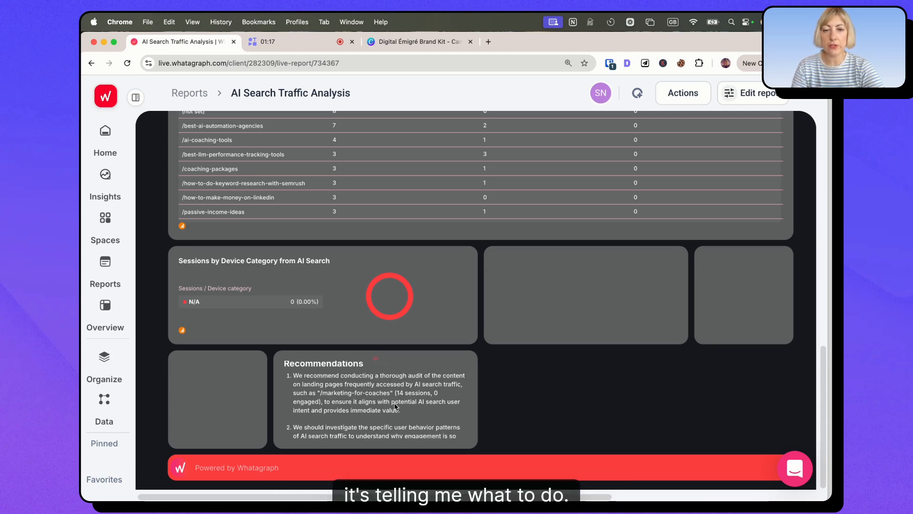
scroll(394, 406, down, 3)
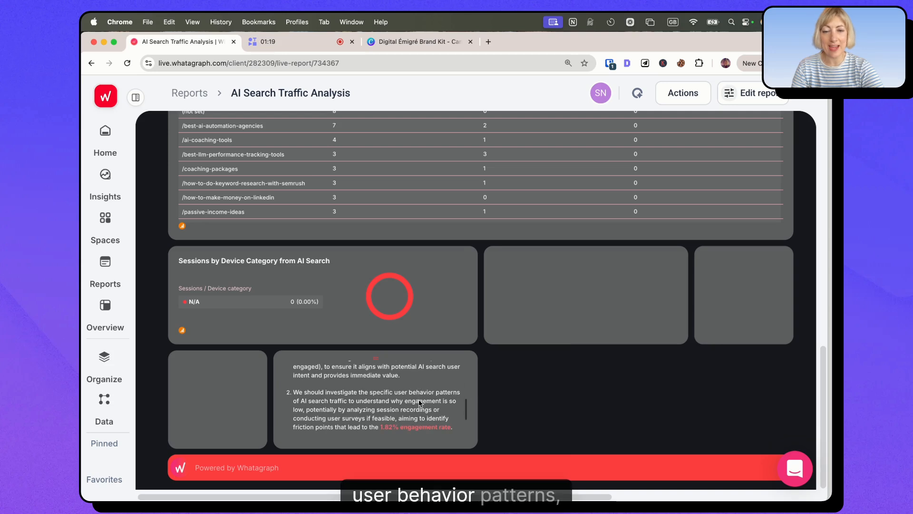
scroll(420, 403, down, 5)
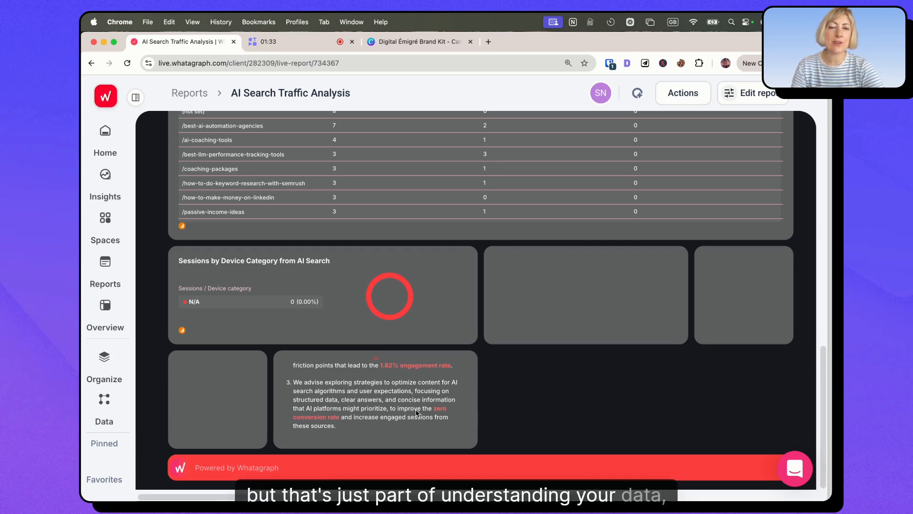
scroll(428, 332, up, 15)
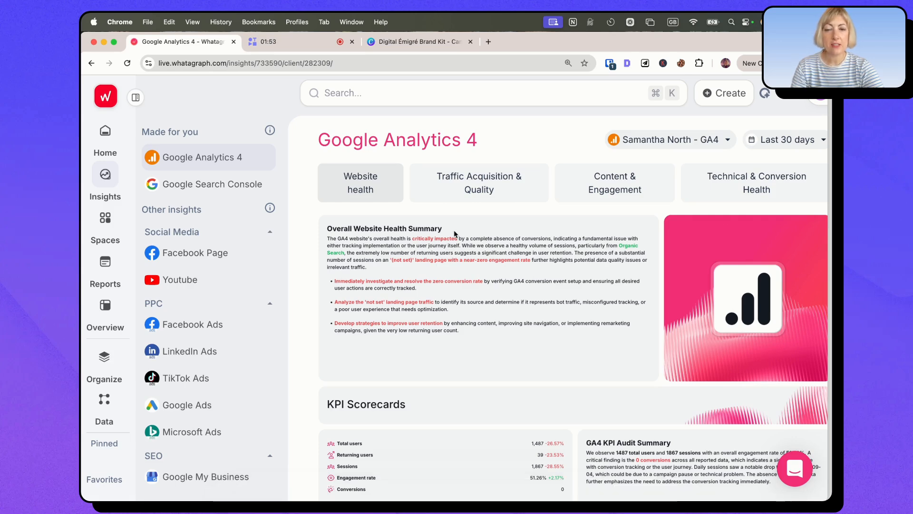
Step: Review the Google Analytics 4 Website health insights, from the overall summary and KPI Scorecards through Spam & Ghost Traffic
scroll(466, 291, down, 4)
scroll(466, 295, down, 1)
scroll(466, 291, up, 3)
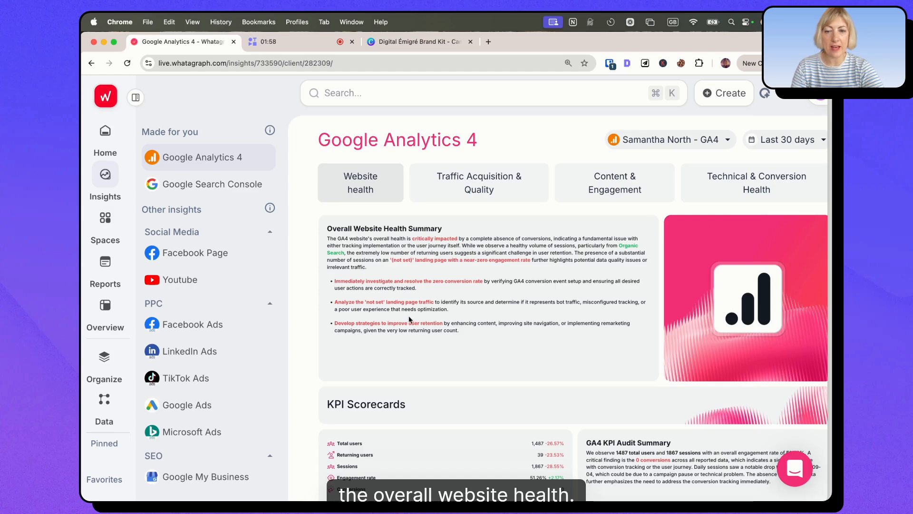
scroll(409, 319, down, 10)
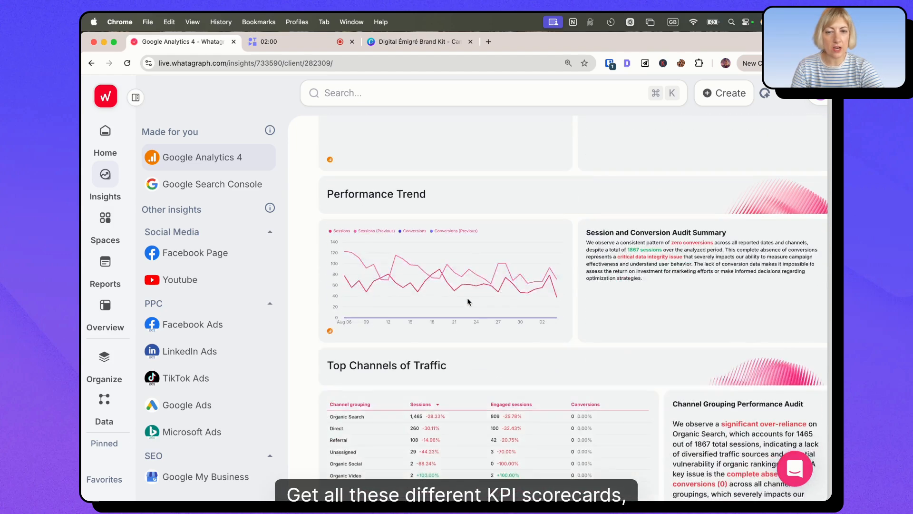
scroll(468, 302, down, 3)
scroll(451, 386, down, 13)
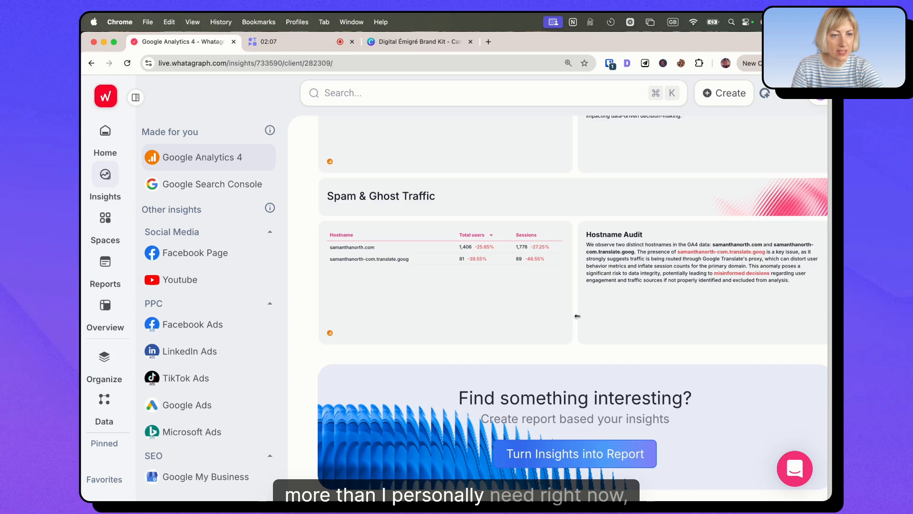
scroll(575, 307, up, 12)
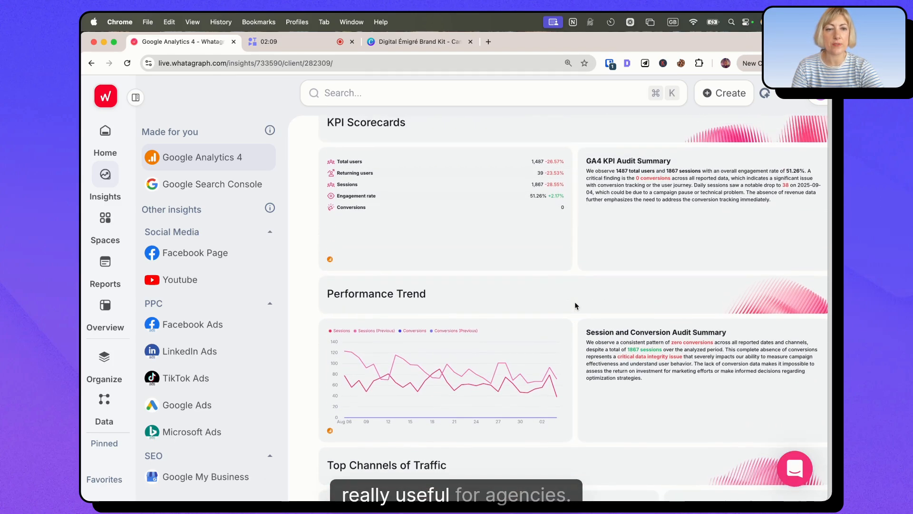
scroll(574, 305, up, 1)
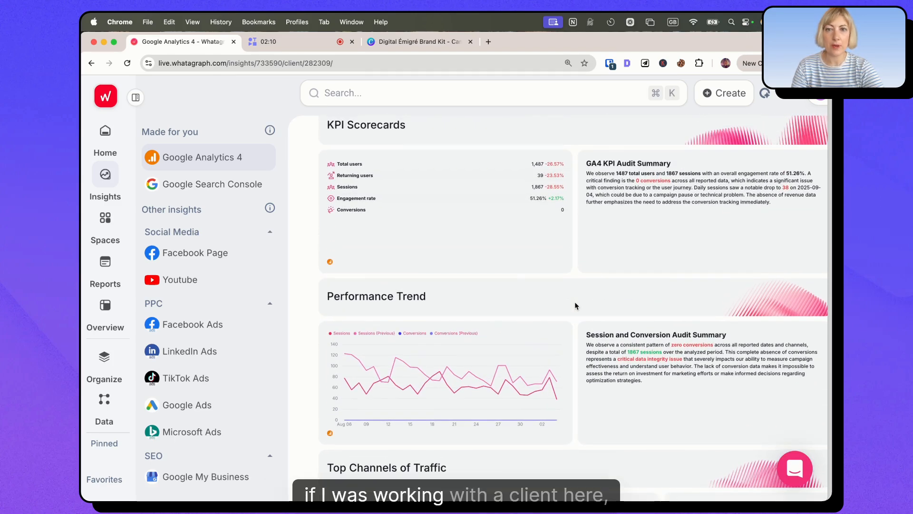
Step: Open the Traffic Acquisition & Quality insights and review Untagged Traffic Sources, AI Engine Traffic and Referrals with their audits
scroll(575, 301, up, 6)
click(475, 184)
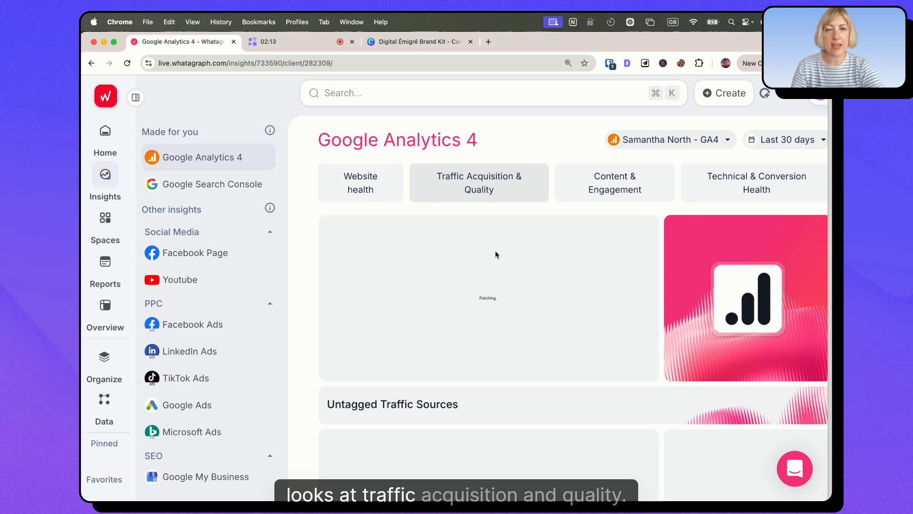
scroll(583, 299, down, 4)
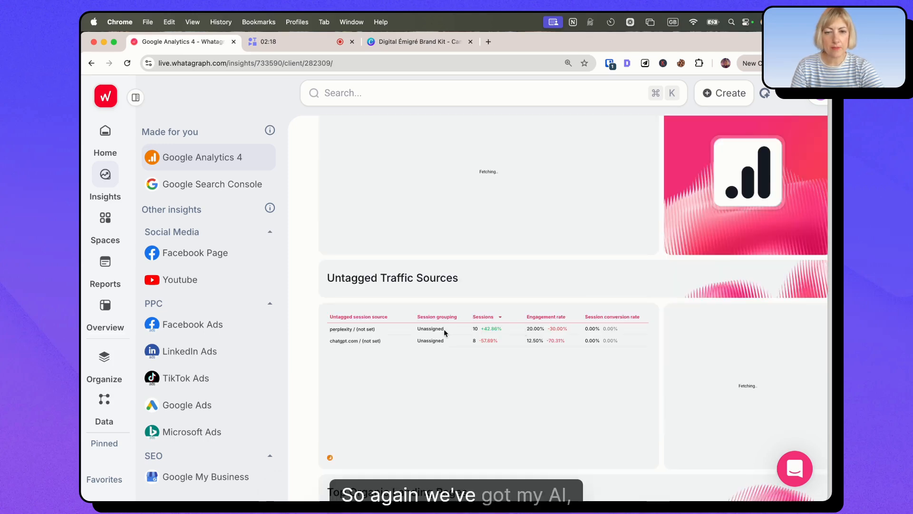
scroll(426, 368, down, 15)
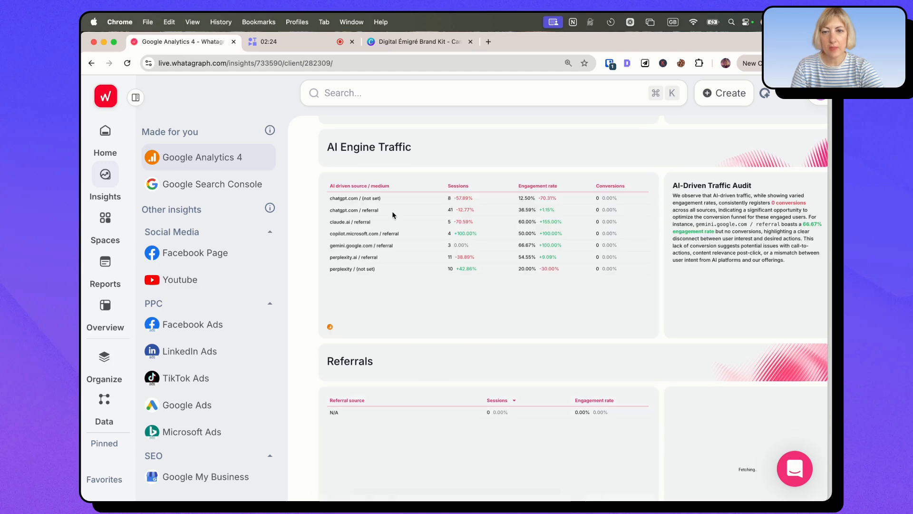
scroll(551, 281, down, 3)
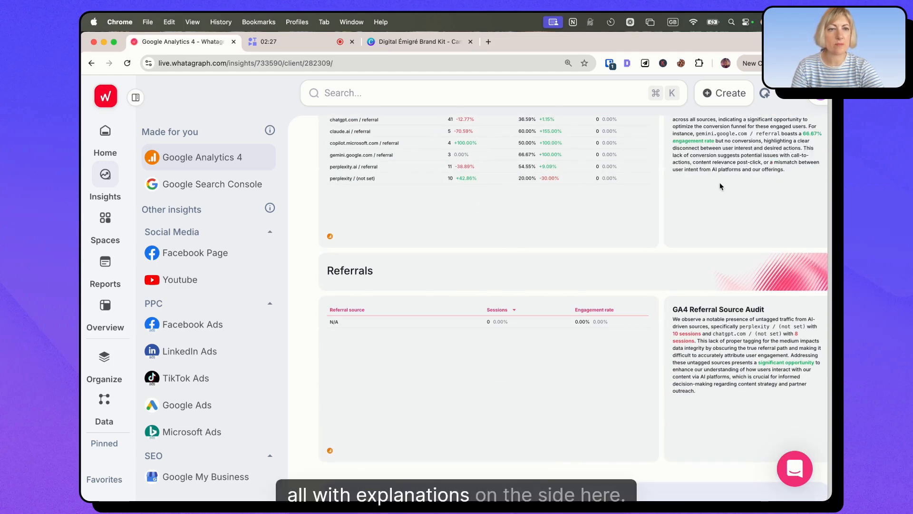
scroll(672, 313, down, 3)
Step: Open the Content & Engagement insights and review the Popular but Unengaging Pages, Scroll Depth Performance and Top Channel Changes sections
click(604, 187)
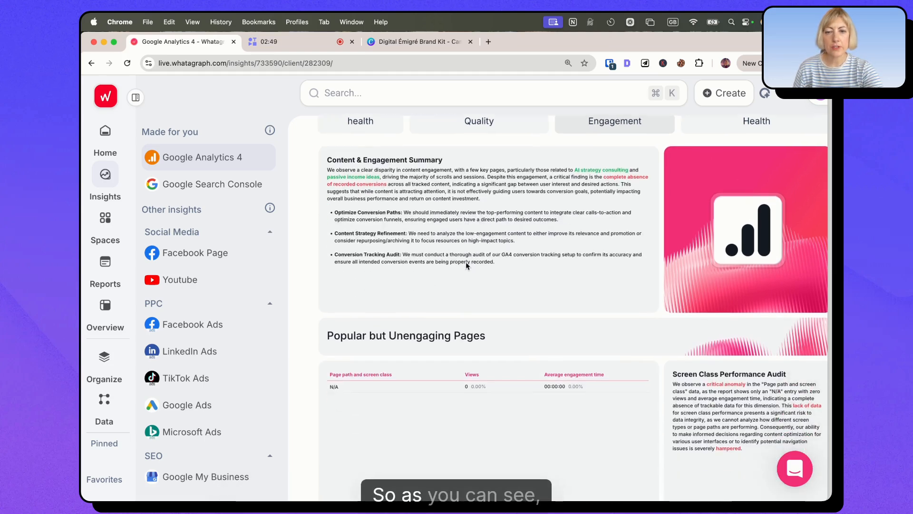
scroll(466, 261, down, 8)
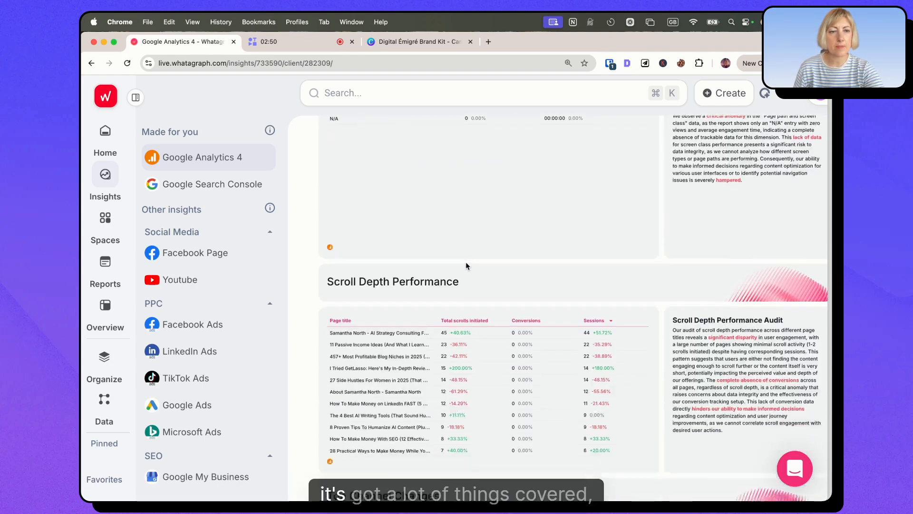
scroll(466, 263, down, 3)
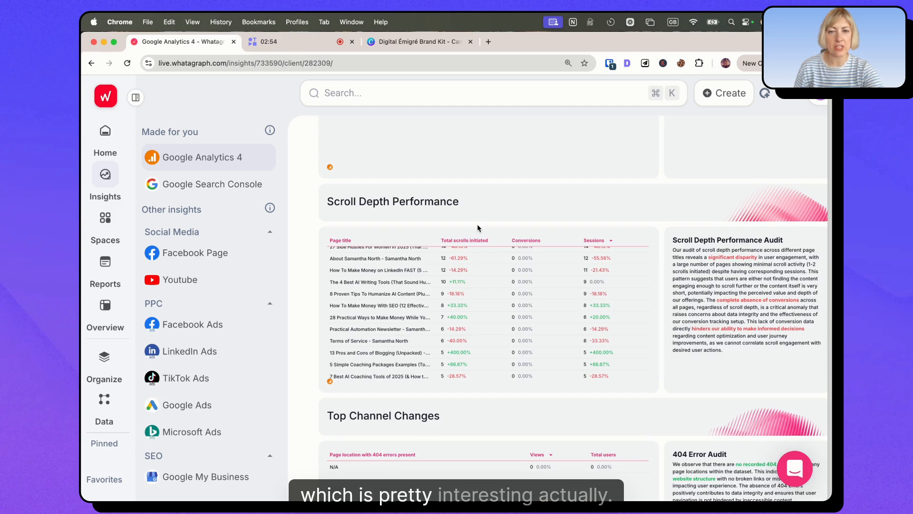
scroll(477, 227, down, 8)
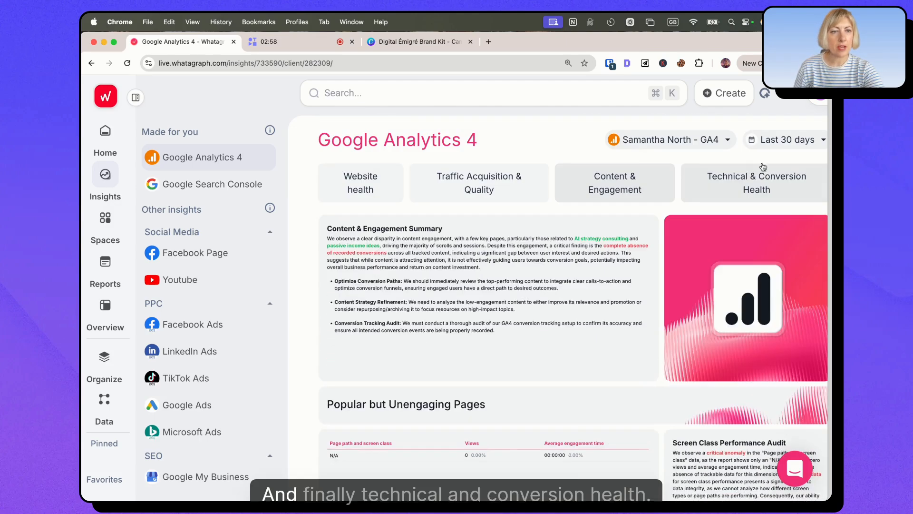
Step: Open the Technical & Conversion Health insights and review Key Findings, Pages with Broken Links and the non-converting landing pages
click(751, 183)
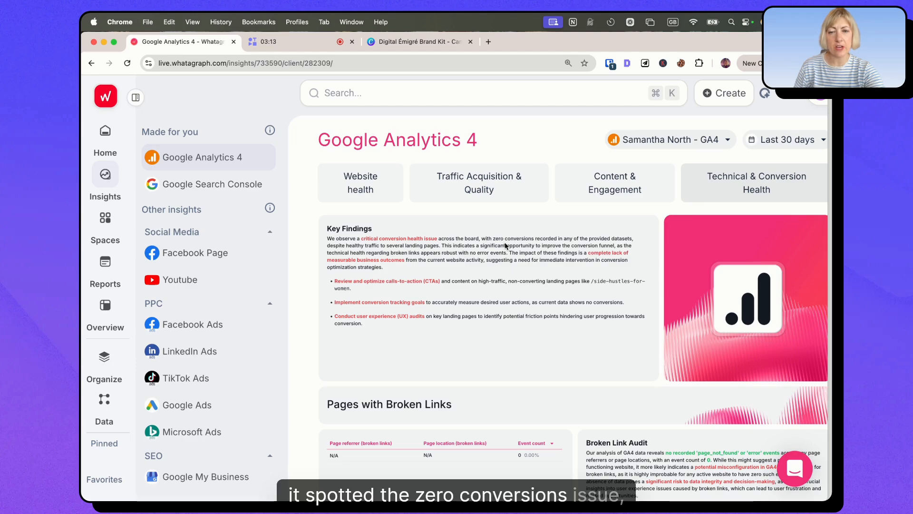
scroll(504, 243, down, 5)
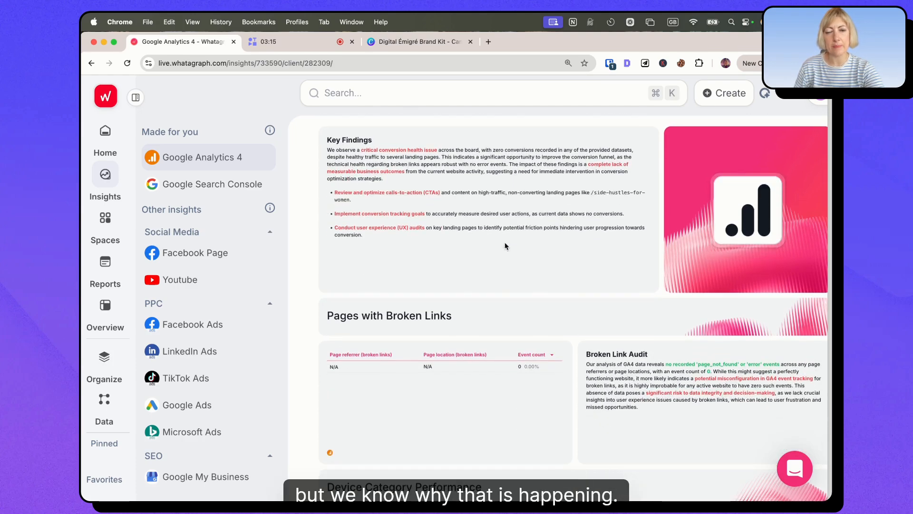
scroll(427, 285, down, 10)
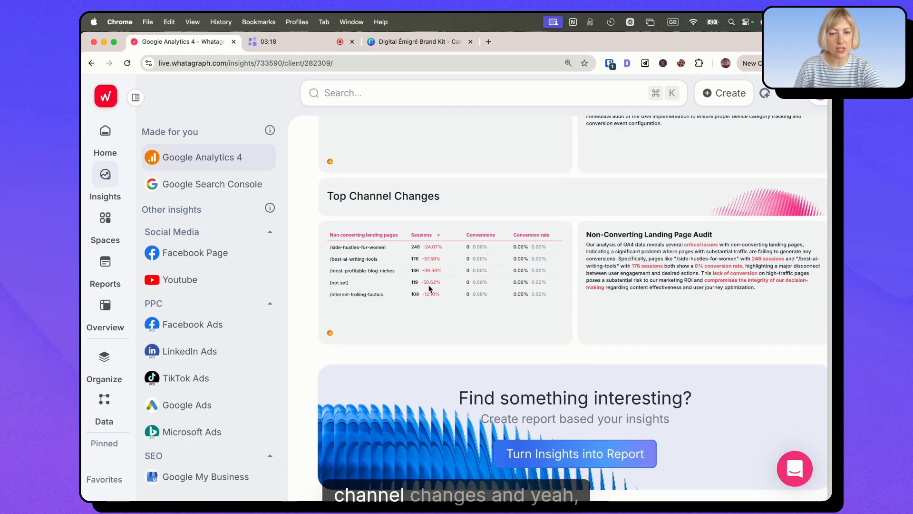
scroll(429, 288, up, 15)
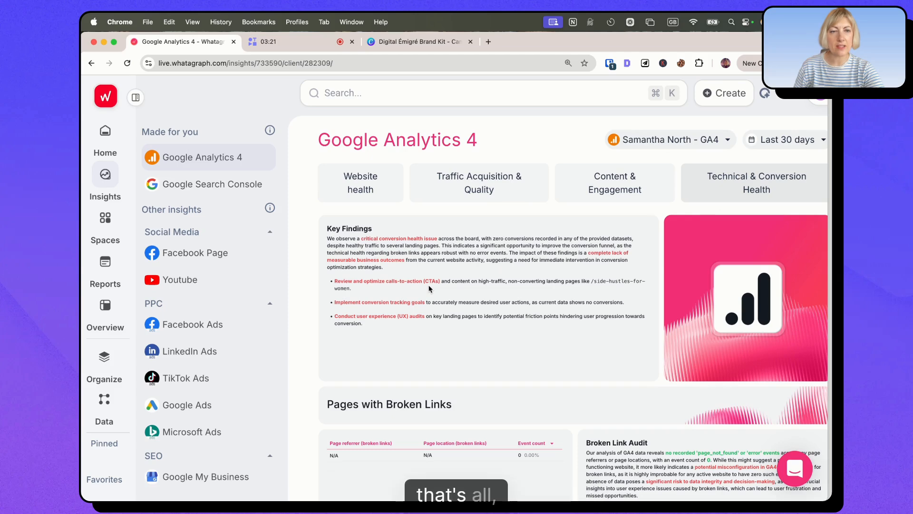